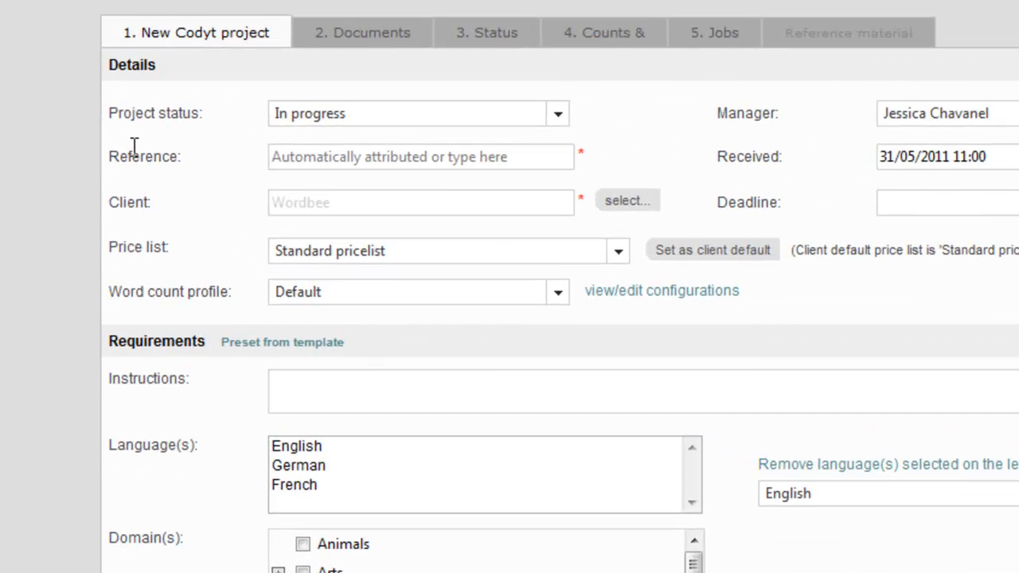
# Enter Example as the reference of the new Codyt project
pyautogui.click(275, 155)
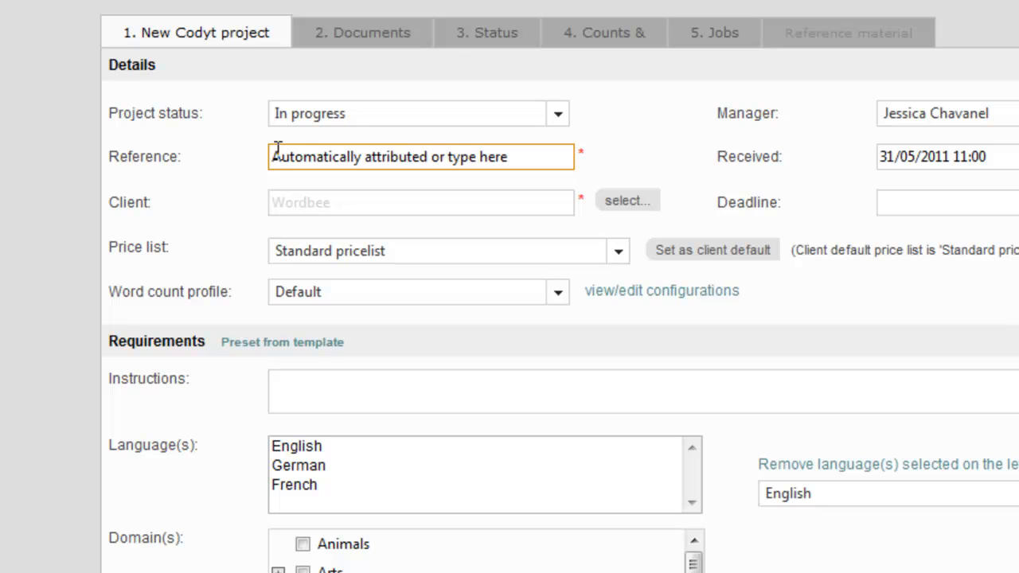
pyautogui.click(327, 152)
pyautogui.write('Example')
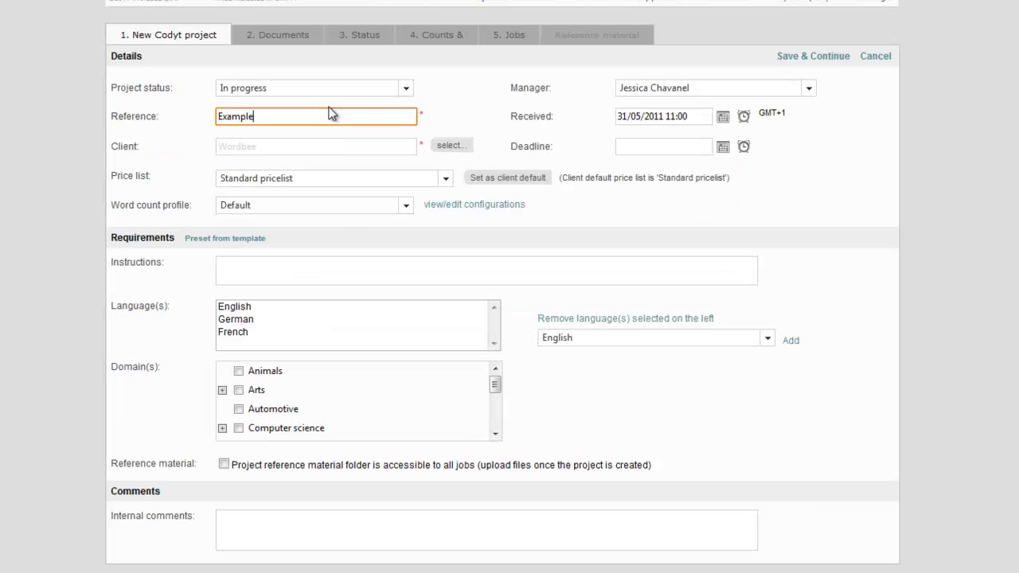
pyautogui.click(318, 157)
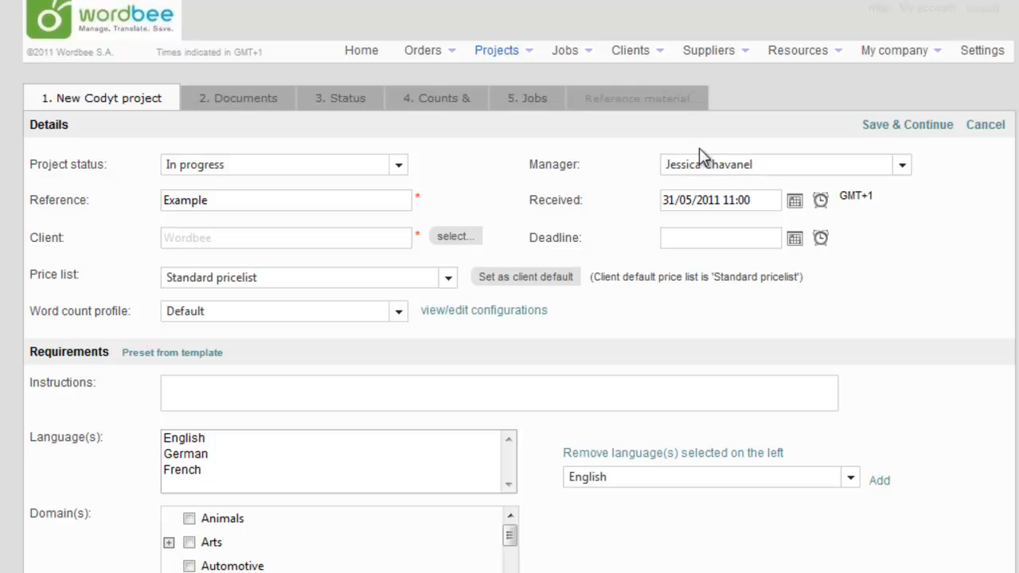
pyautogui.click(708, 163)
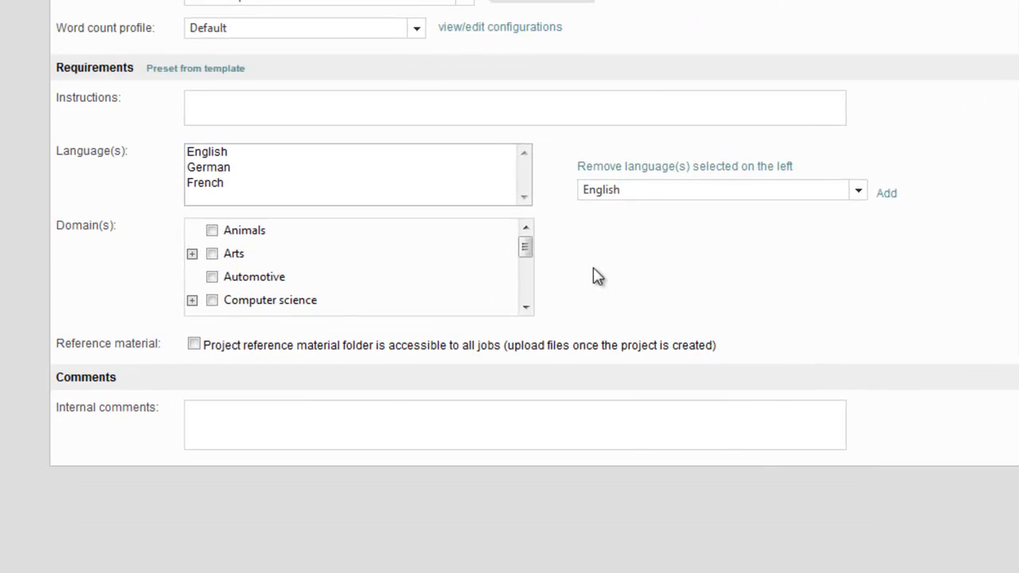
# Add Italian to the project's languages and remove it from the list again
pyautogui.click(648, 191)
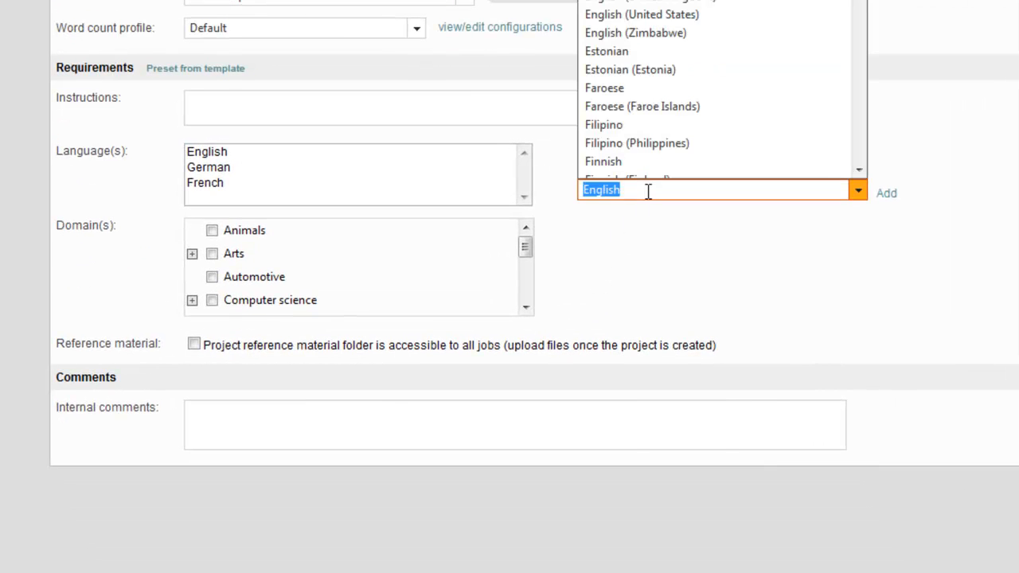
pyautogui.write('Italian')
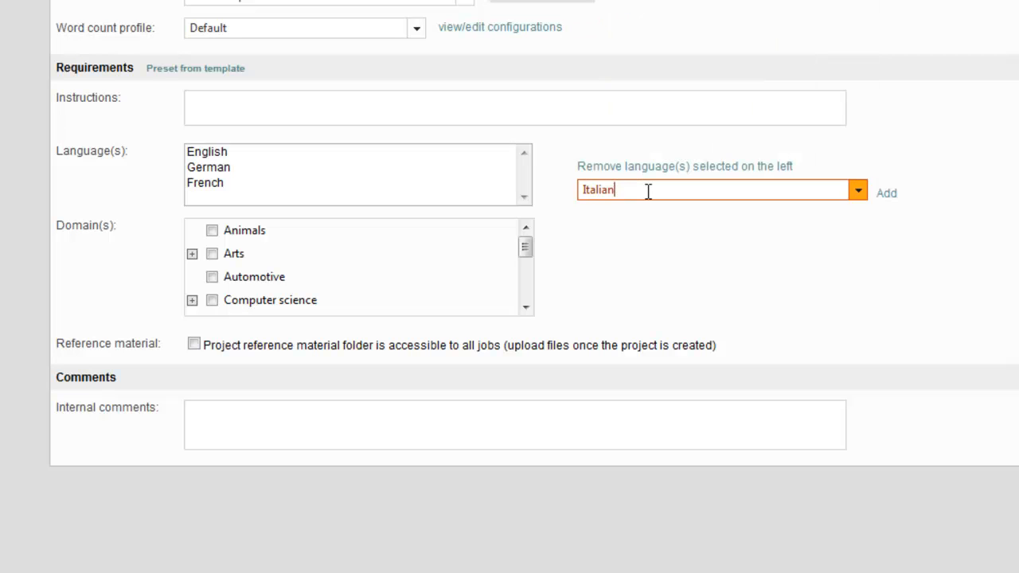
pyautogui.click(889, 195)
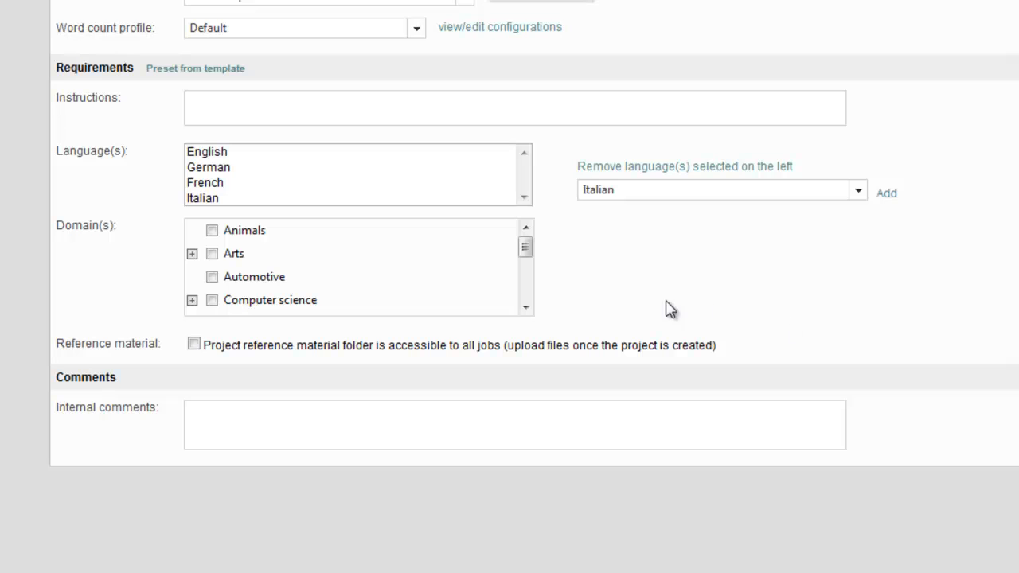
pyautogui.click(213, 199)
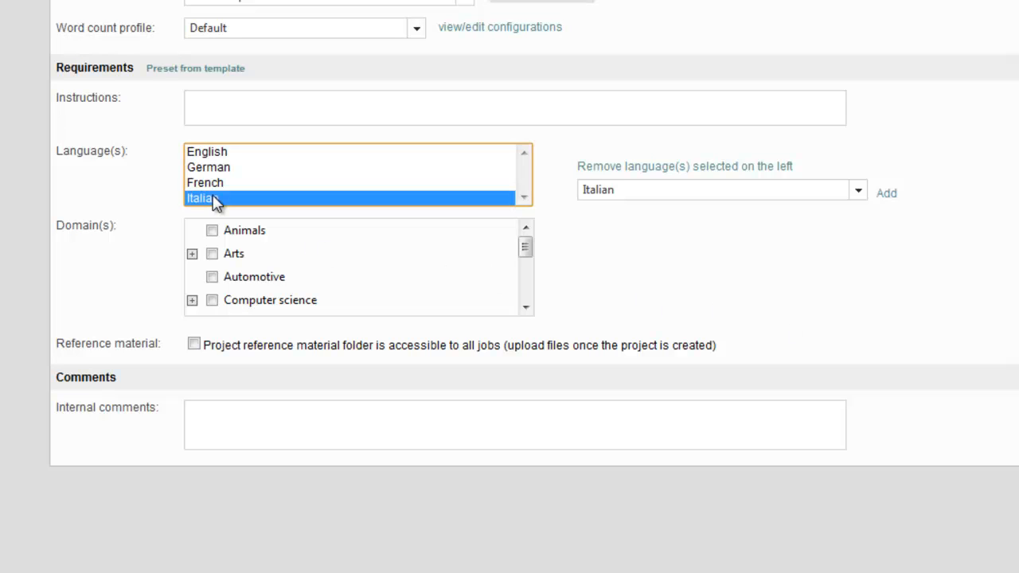
pyautogui.click(627, 169)
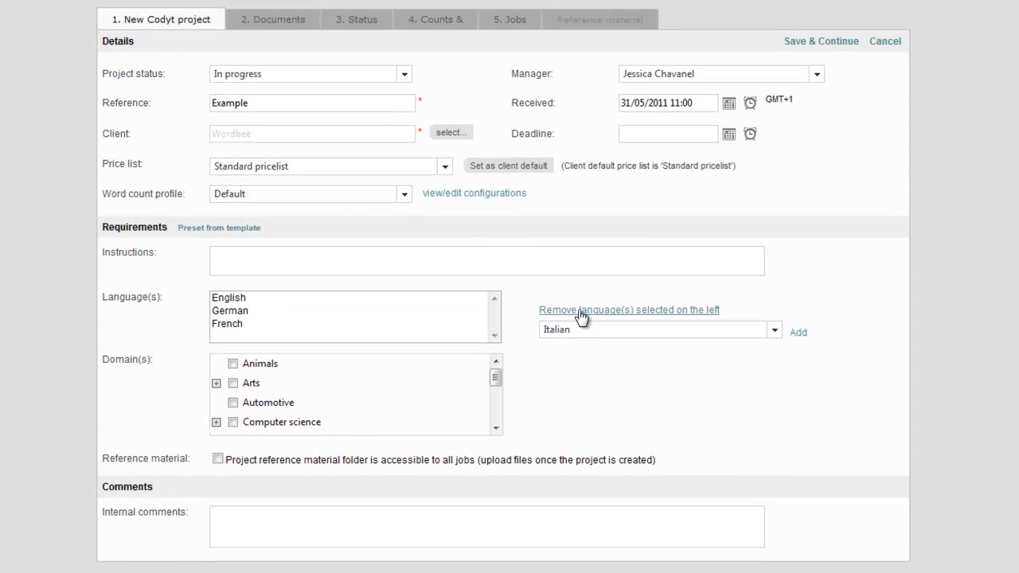
# Assign the Computer science domain to the project and save the new project
pyautogui.click(233, 422)
pyautogui.click(232, 272)
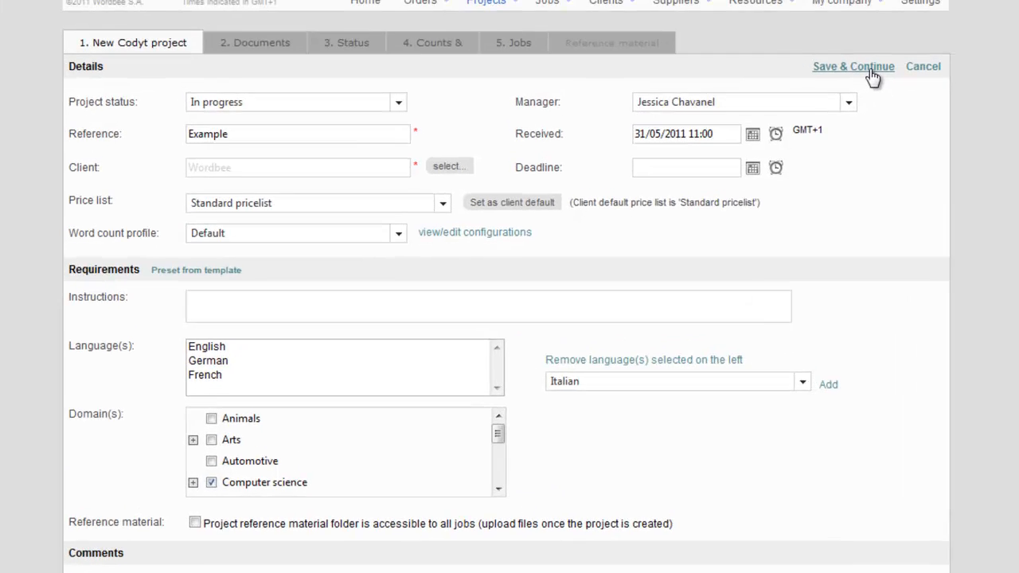
pyautogui.click(829, 55)
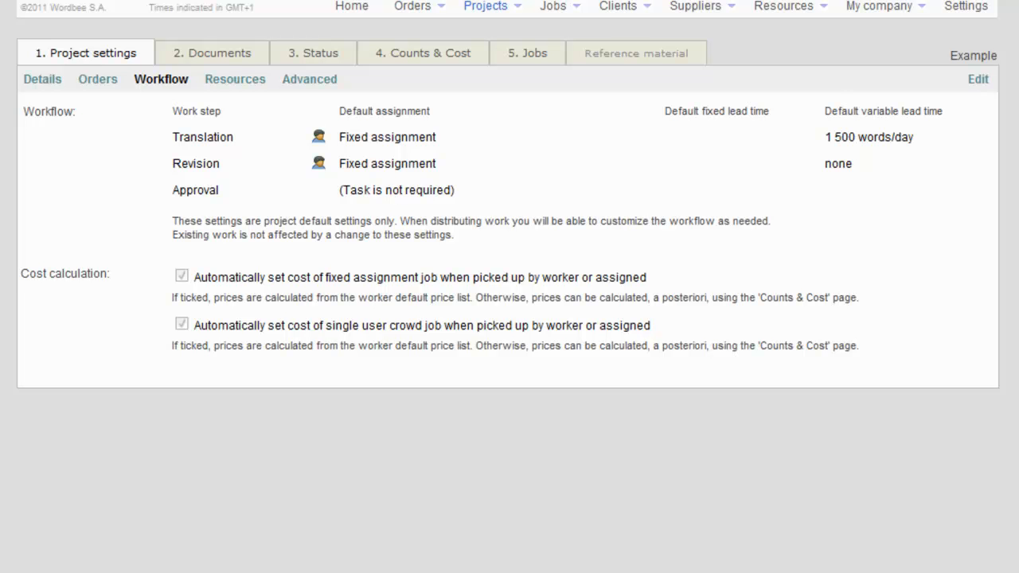
# Add the Press article wordbee project memory to the project's translation memories and terminology resources
pyautogui.click(250, 79)
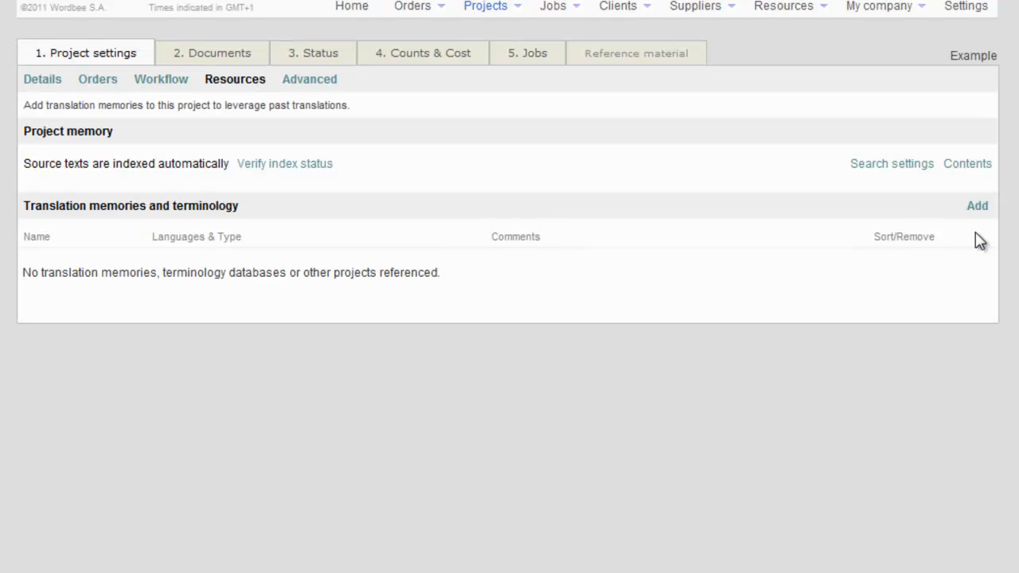
pyautogui.click(977, 206)
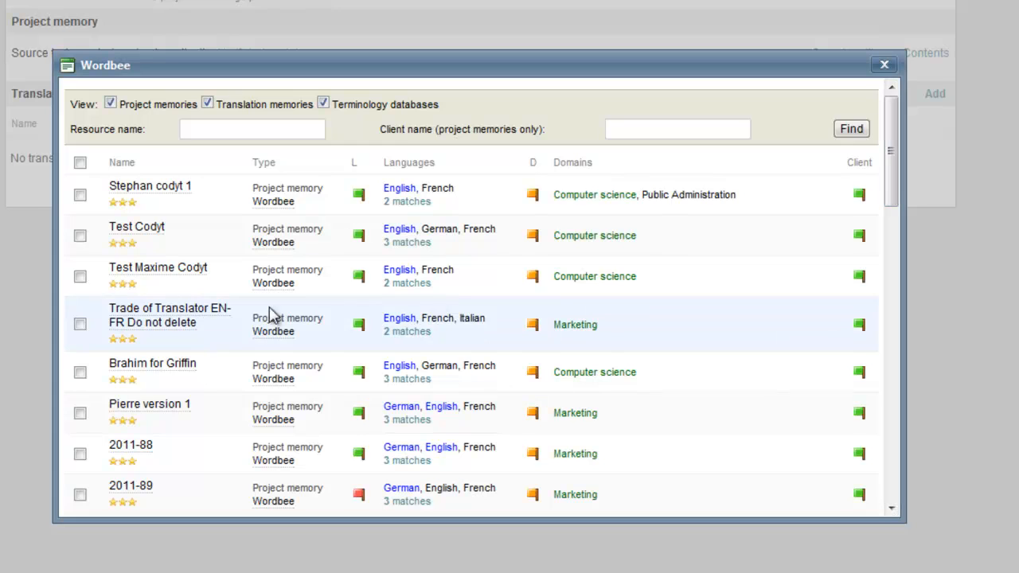
pyautogui.scroll(-10, 186, 358)
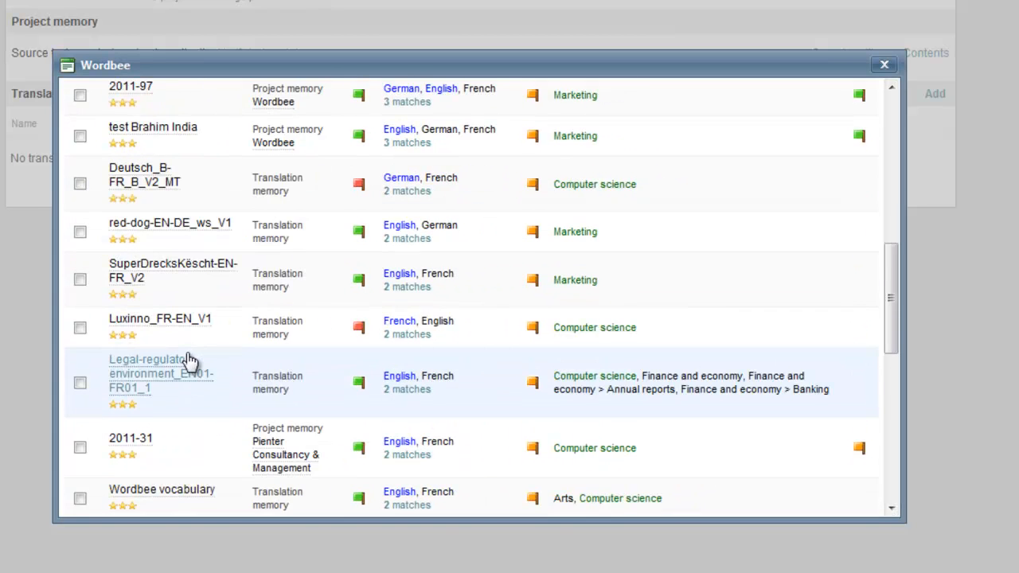
pyautogui.scroll(-3, 186, 372)
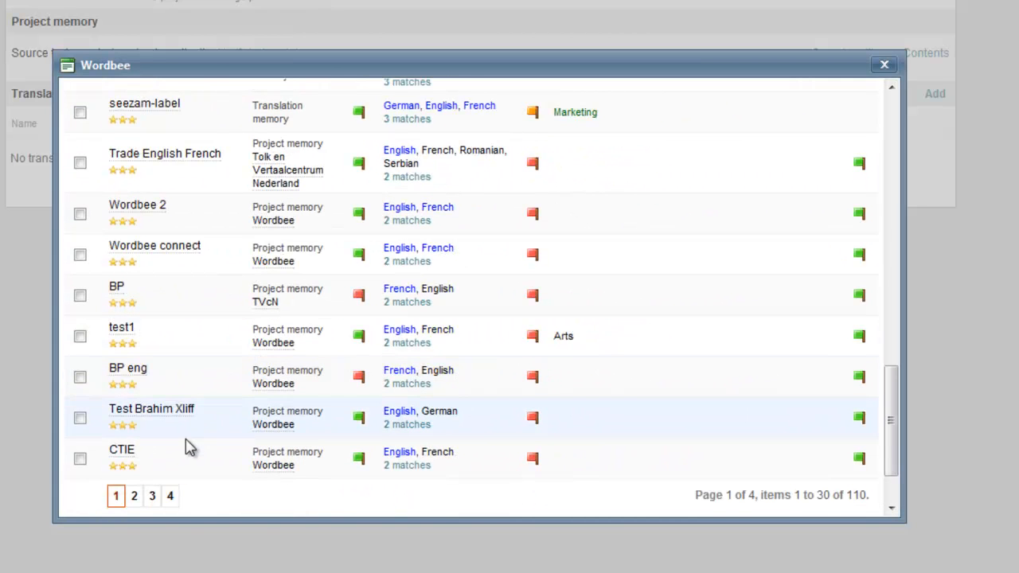
pyautogui.click(154, 496)
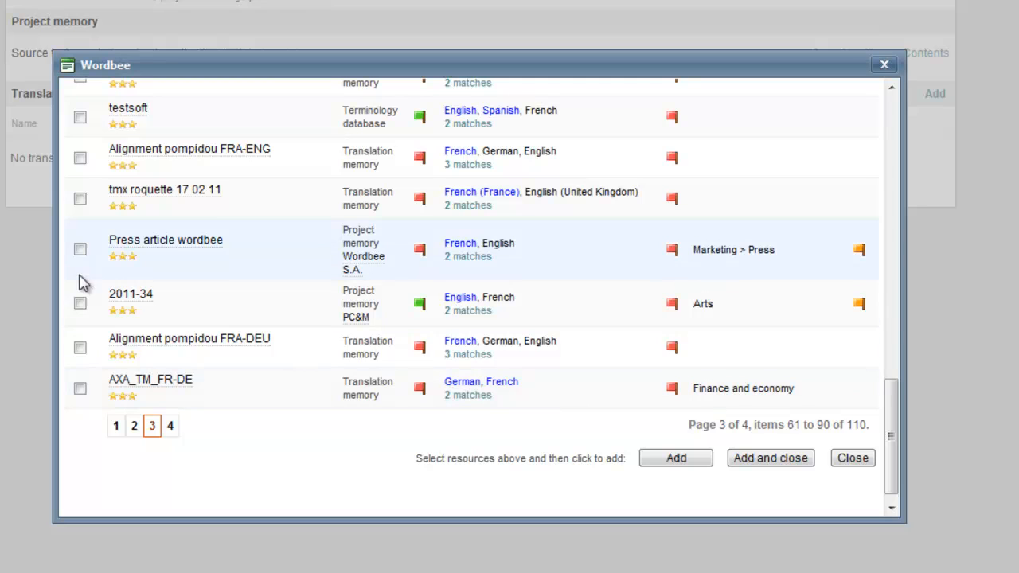
pyautogui.click(79, 249)
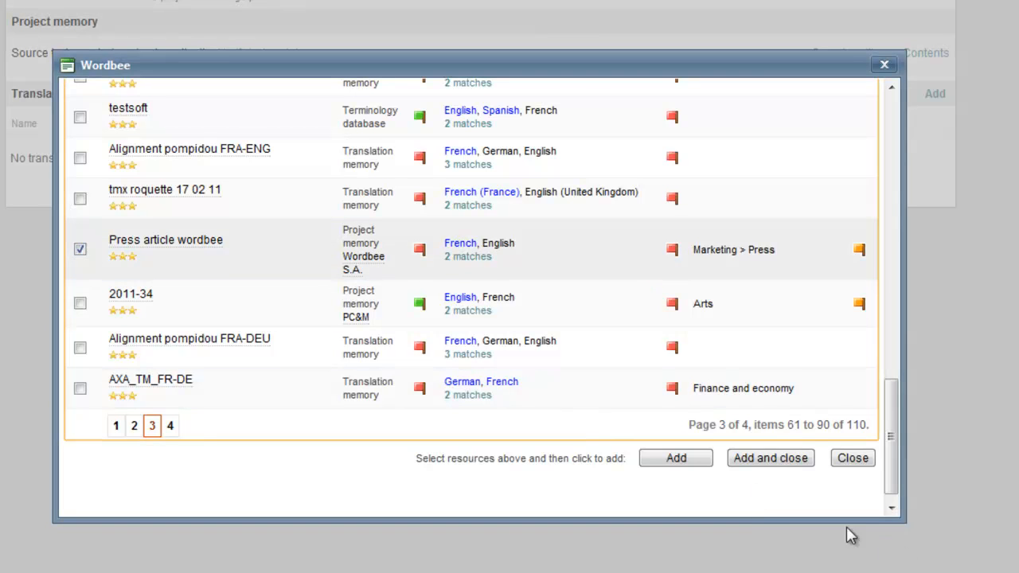
pyautogui.click(770, 459)
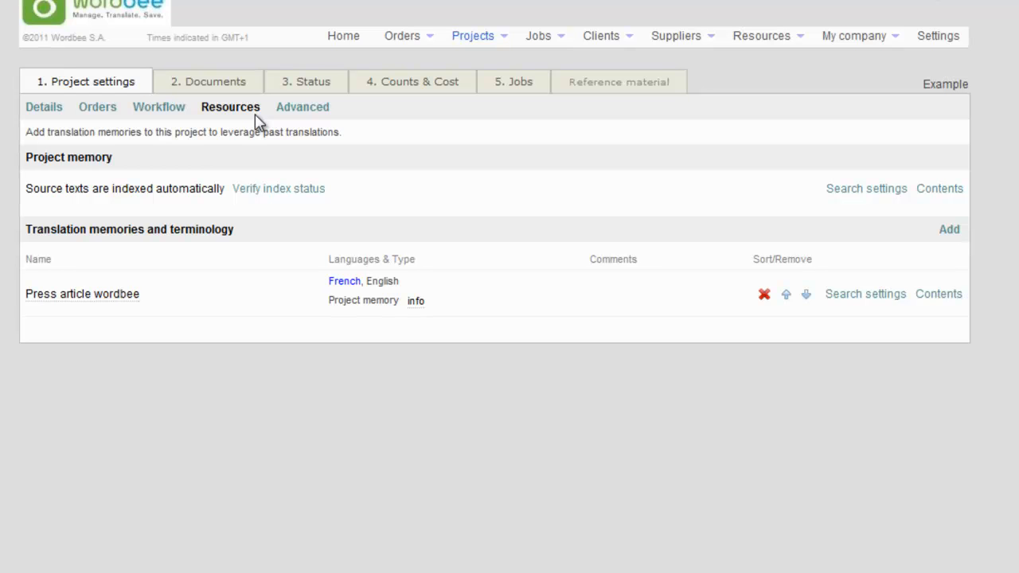
# Upload the Wordbee-SEAL_UK Word document to the project's English documents folder
pyautogui.click(238, 89)
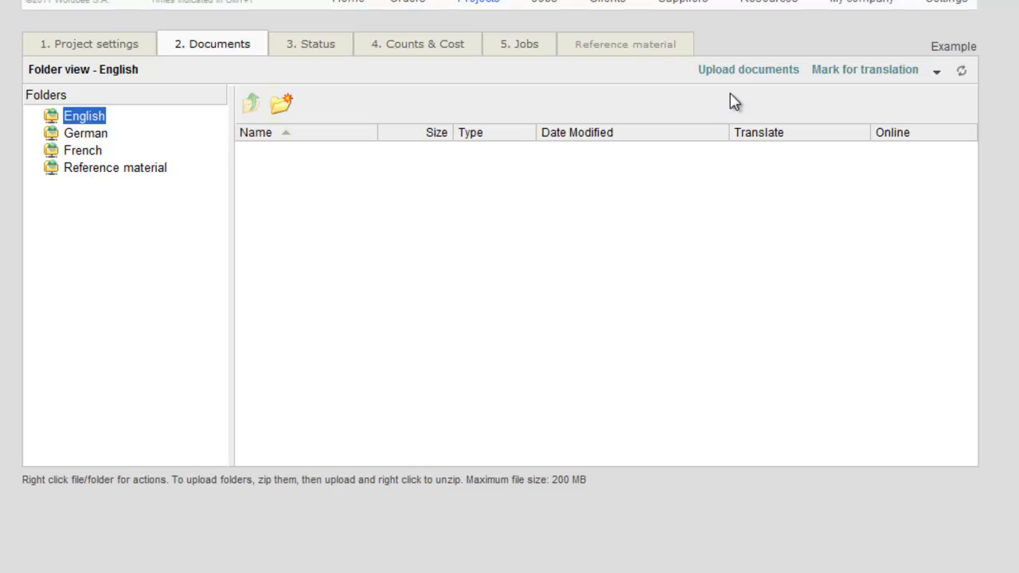
pyautogui.click(740, 72)
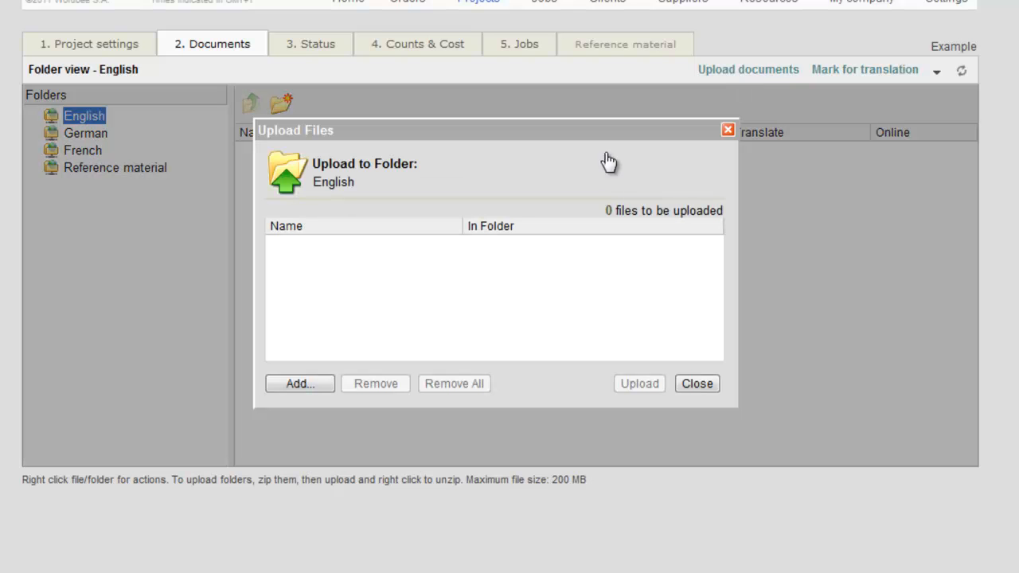
pyautogui.click(317, 384)
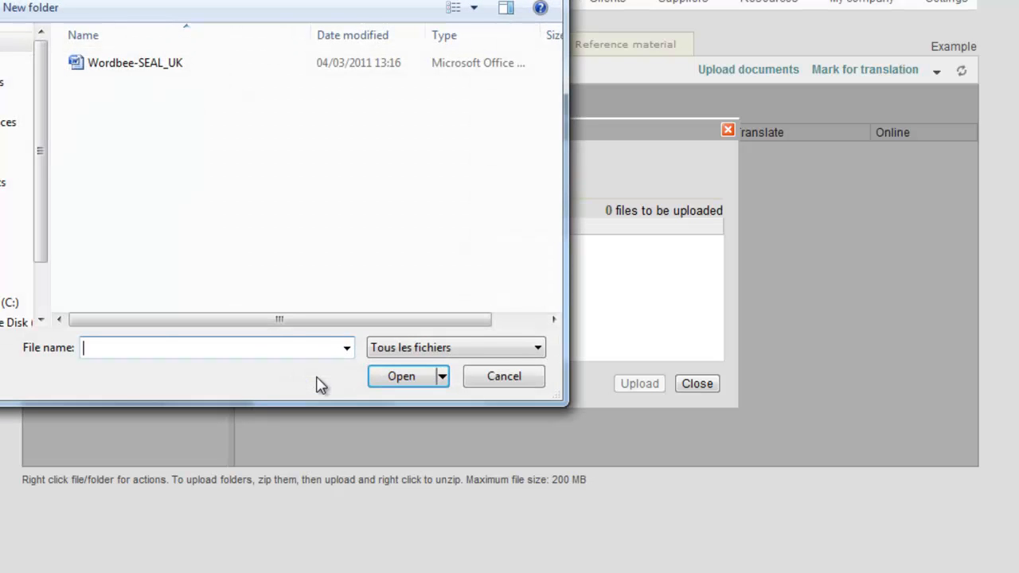
pyautogui.click(189, 67)
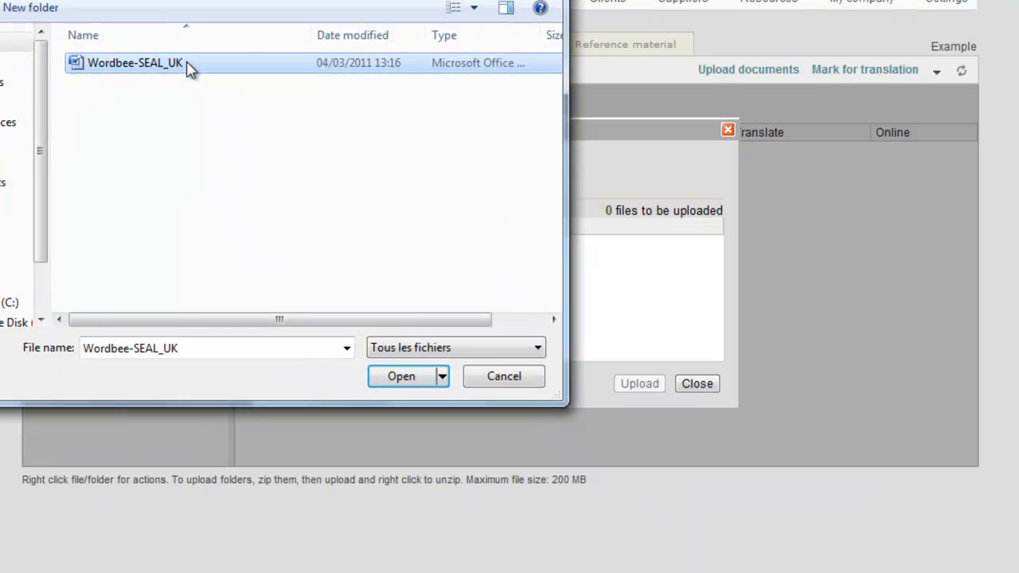
pyautogui.click(415, 379)
pyautogui.click(640, 385)
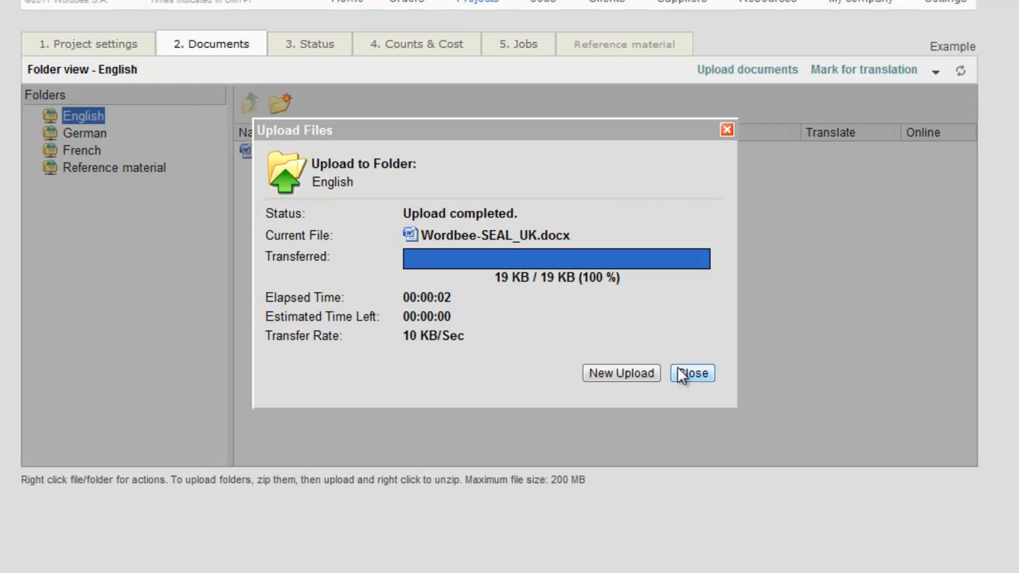
pyautogui.click(690, 374)
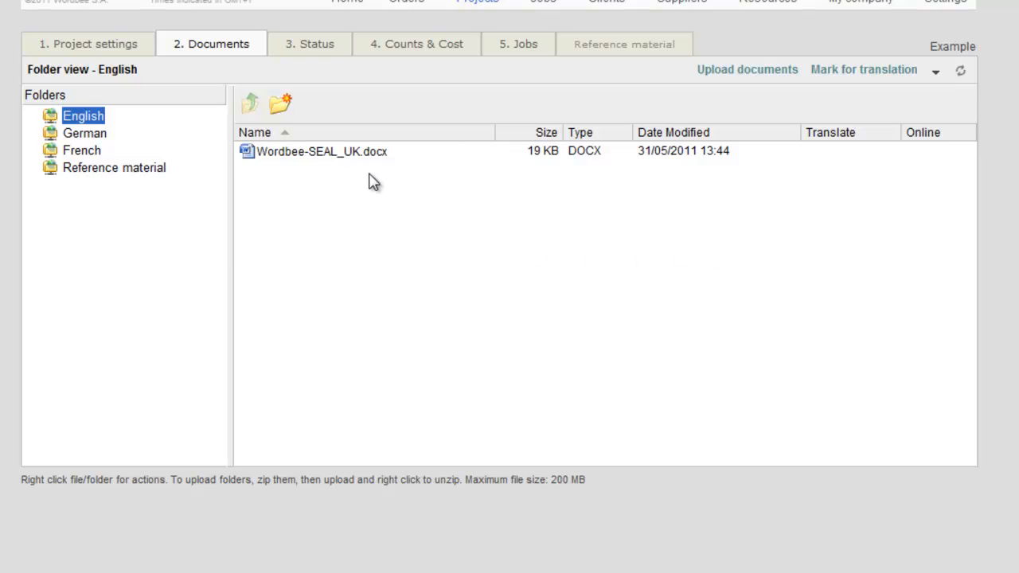
# Mark Wordbee-SEAL_UK.docx for translation from English into German and French, using the project default workflow and default text extraction rules
pyautogui.click(337, 159)
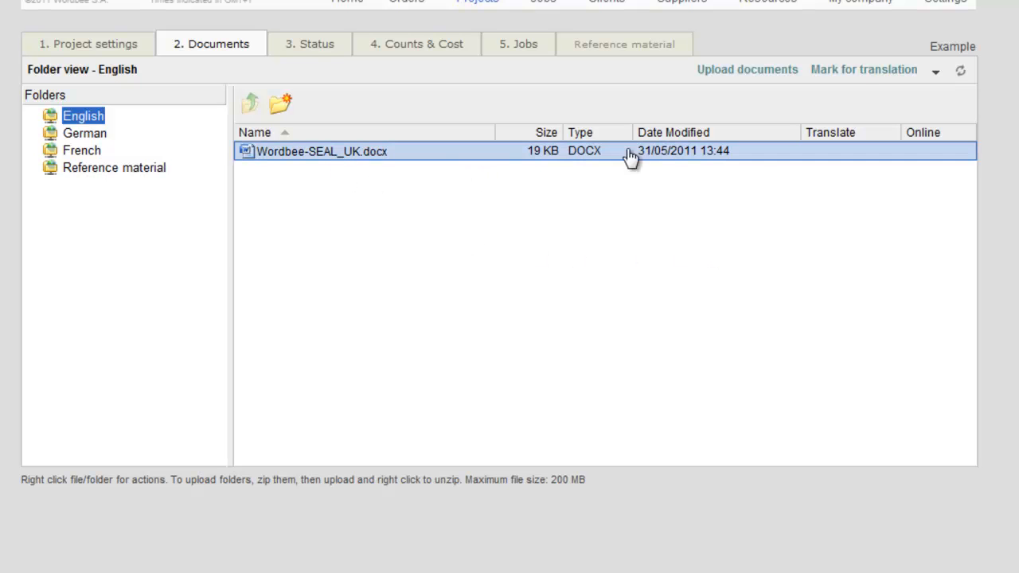
pyautogui.click(812, 72)
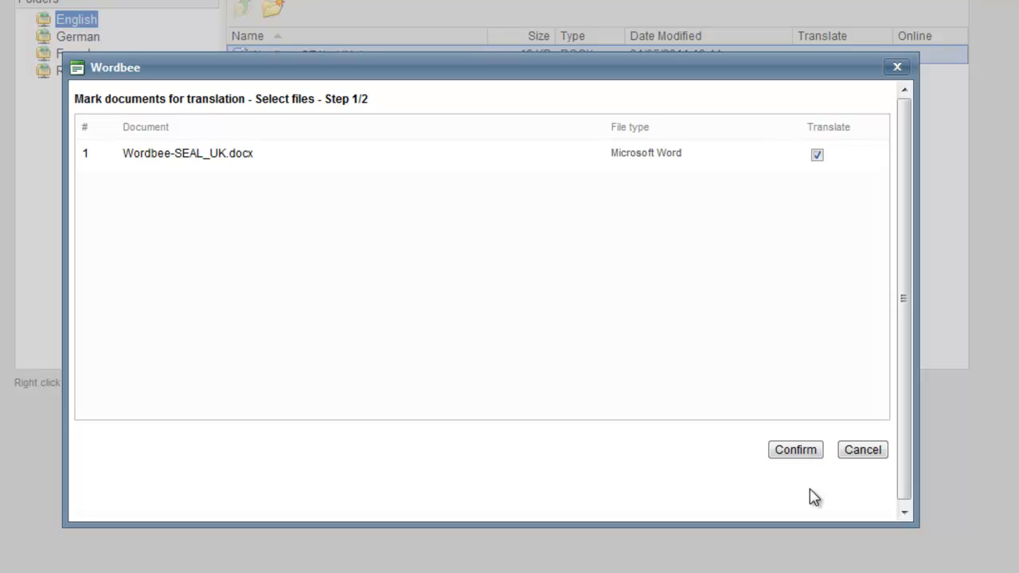
pyautogui.click(803, 452)
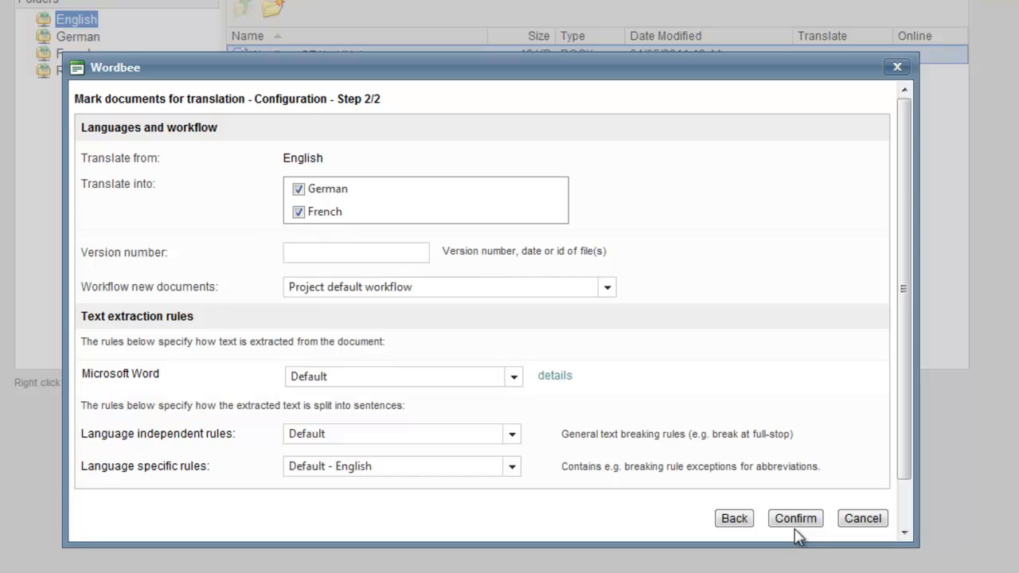
pyautogui.click(794, 522)
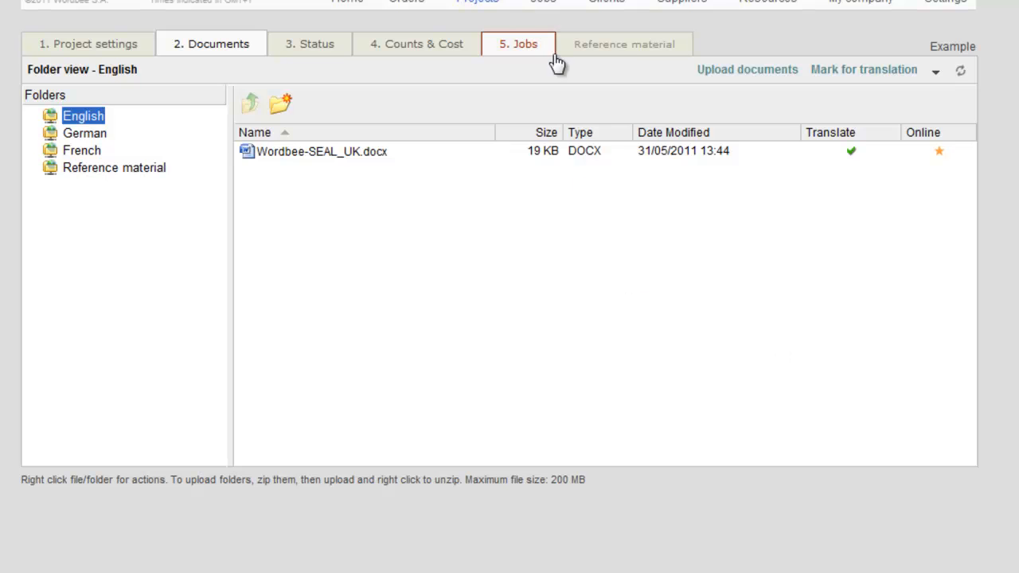
# In the English to French job of Wordbee-SEAL_UK.docx, set the Translation task's assignment to Crowd - One worker
pyautogui.click(518, 48)
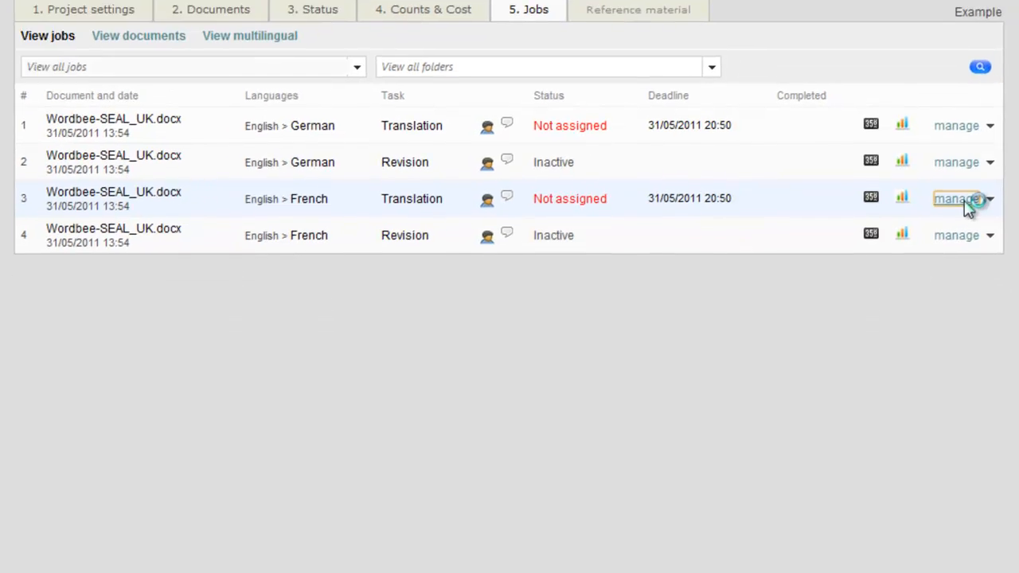
pyautogui.click(961, 289)
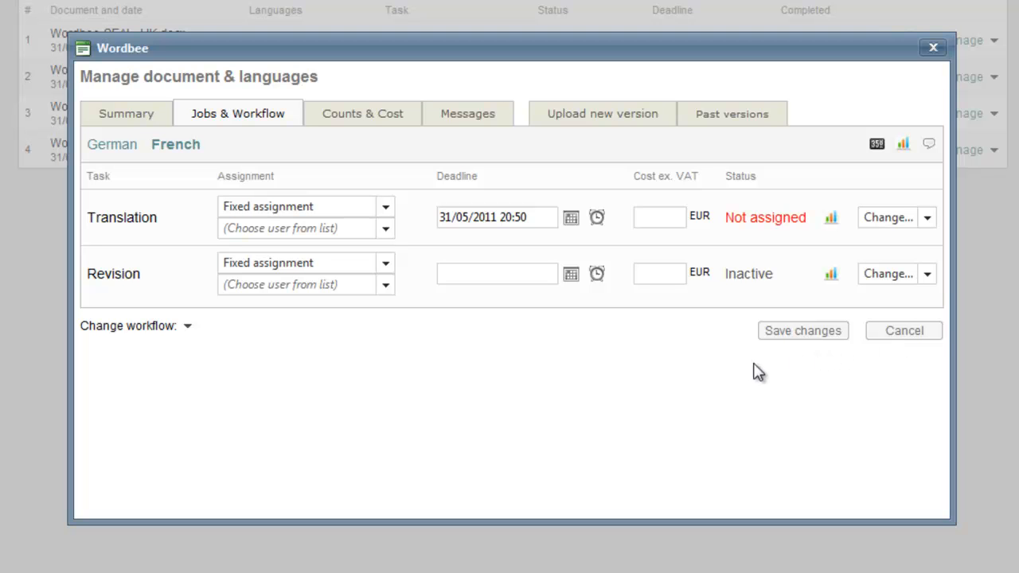
pyautogui.click(385, 212)
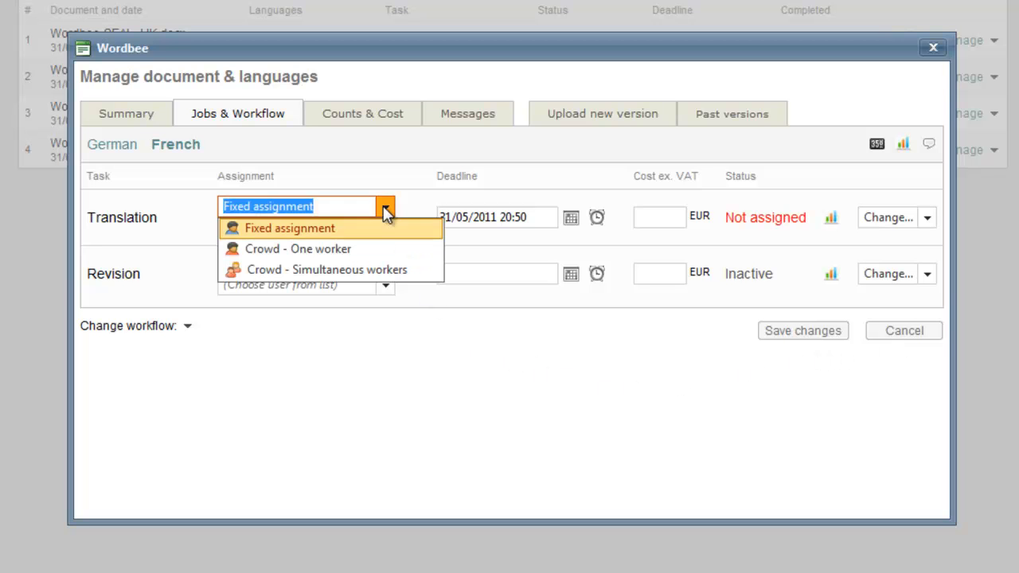
pyautogui.click(386, 384)
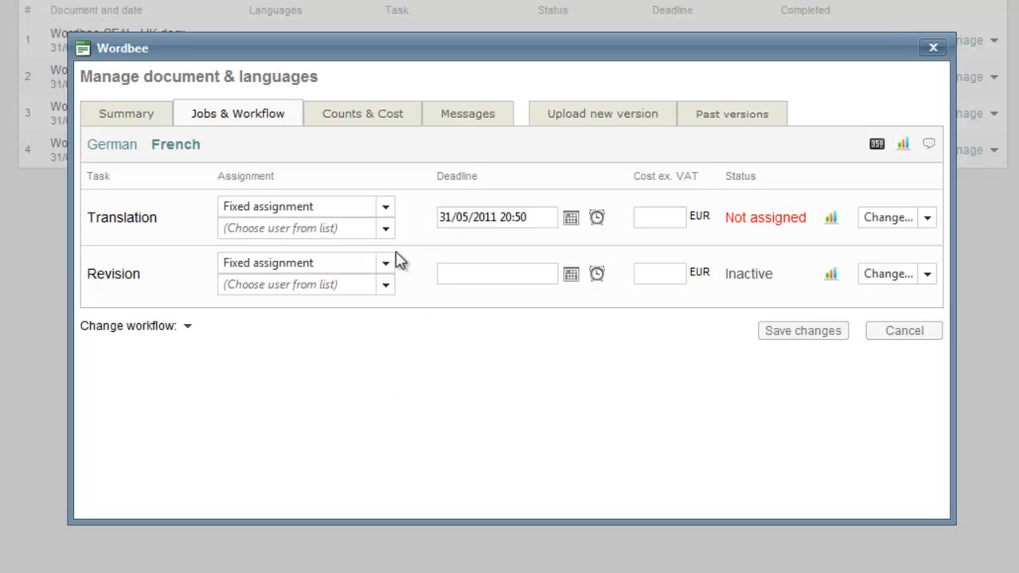
pyautogui.click(385, 228)
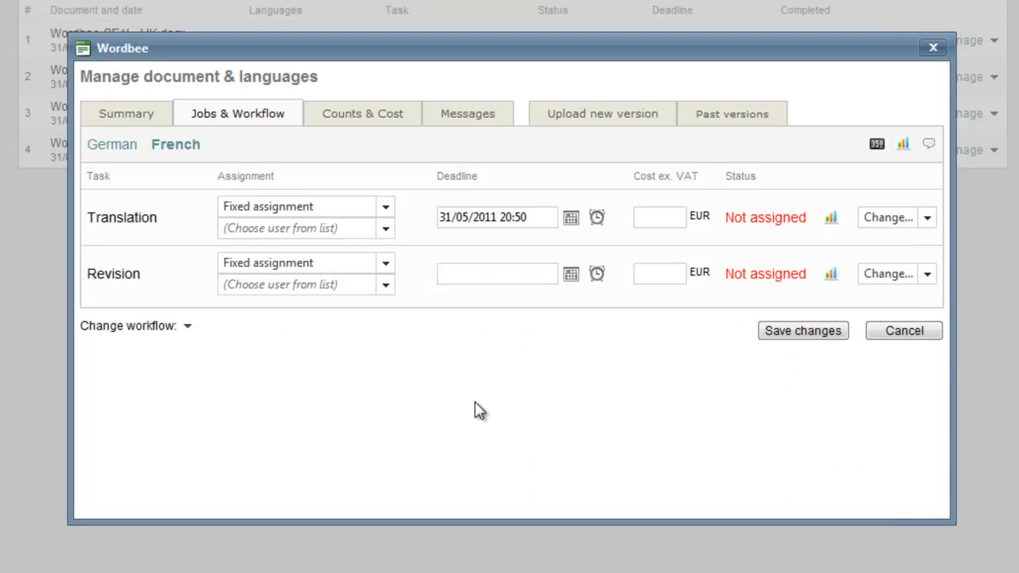
pyautogui.click(386, 207)
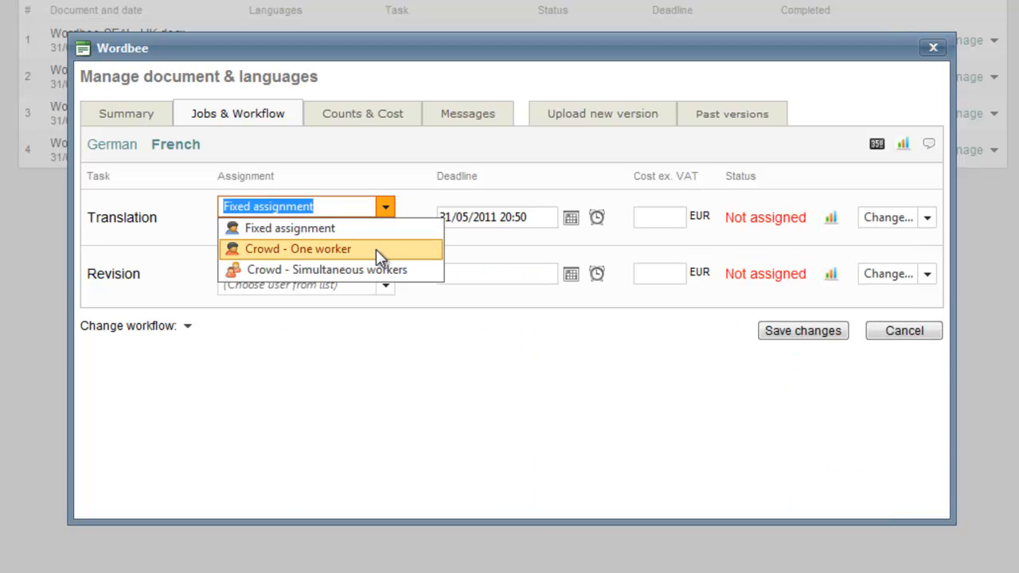
pyautogui.click(376, 249)
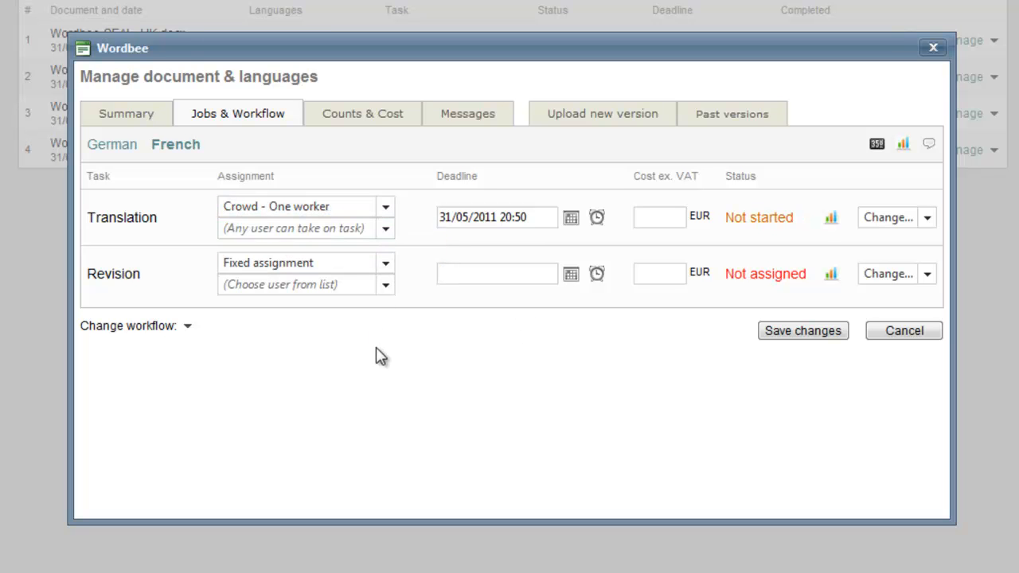
# Assign the English to French Revision task to the first listed supplier, priced EUR 0,05 per word, and save the job changes
pyautogui.click(385, 228)
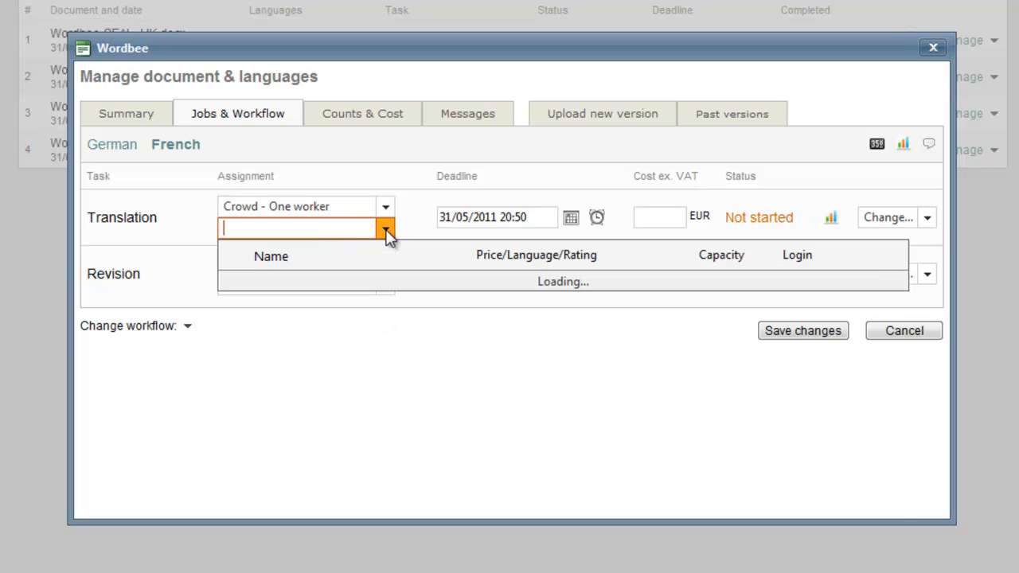
pyautogui.click(186, 297)
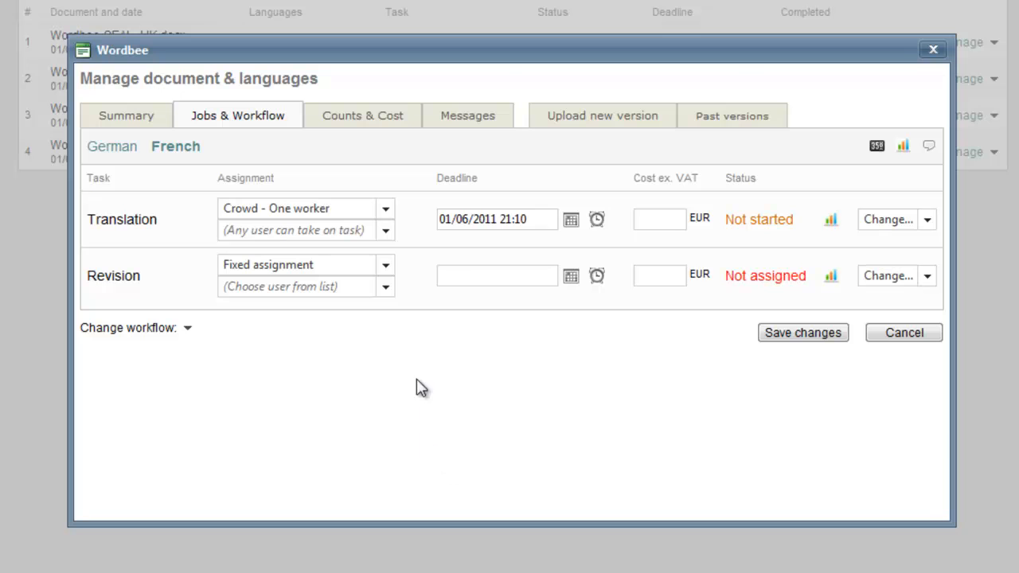
pyautogui.click(385, 287)
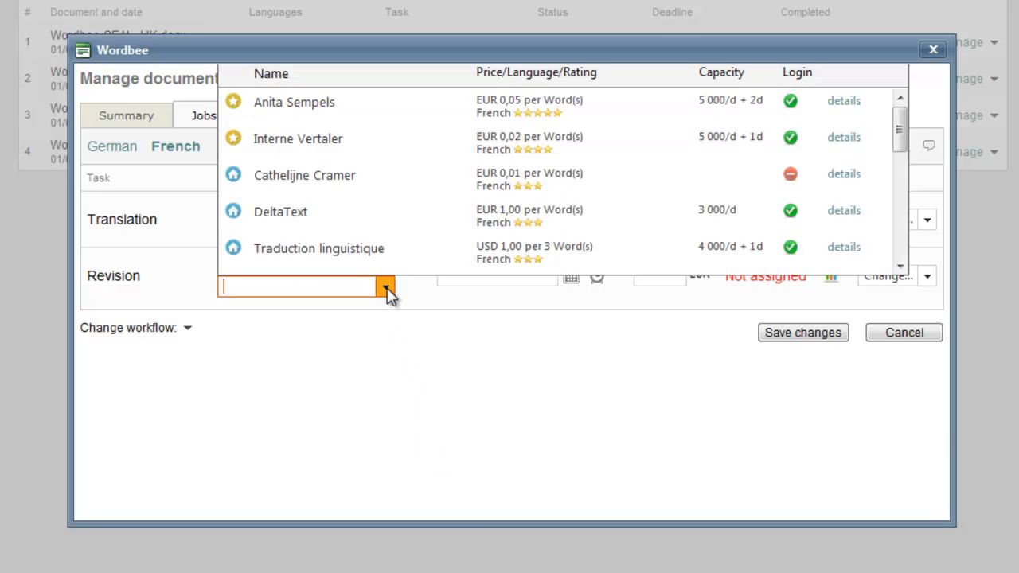
pyautogui.click(375, 125)
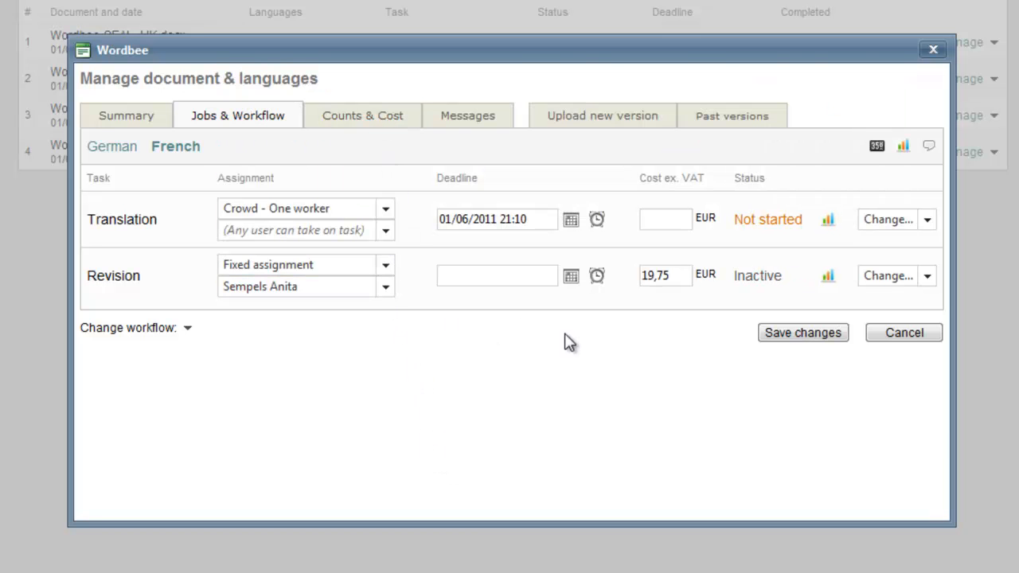
pyautogui.click(679, 276)
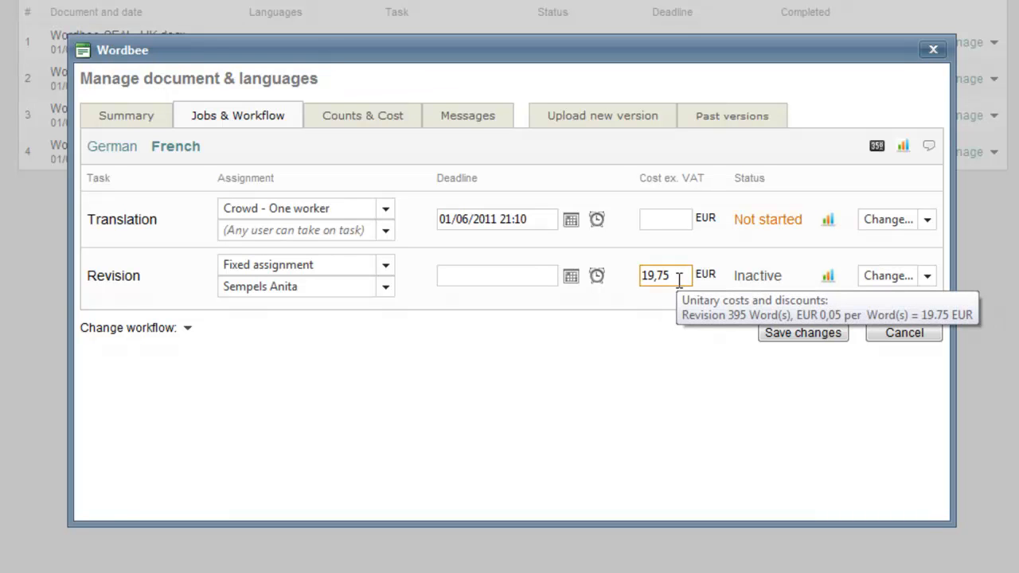
pyautogui.click(786, 333)
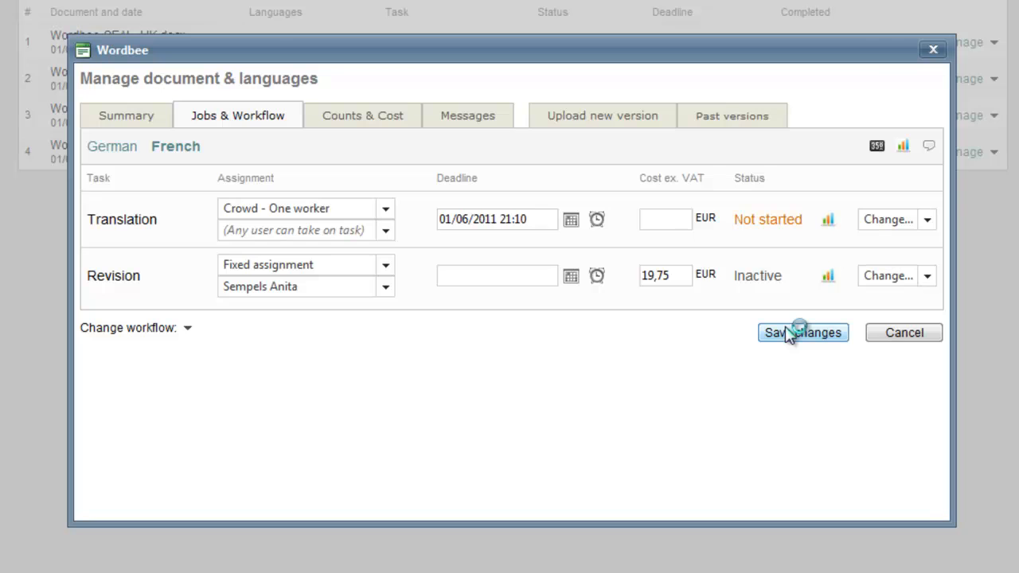
pyautogui.click(933, 51)
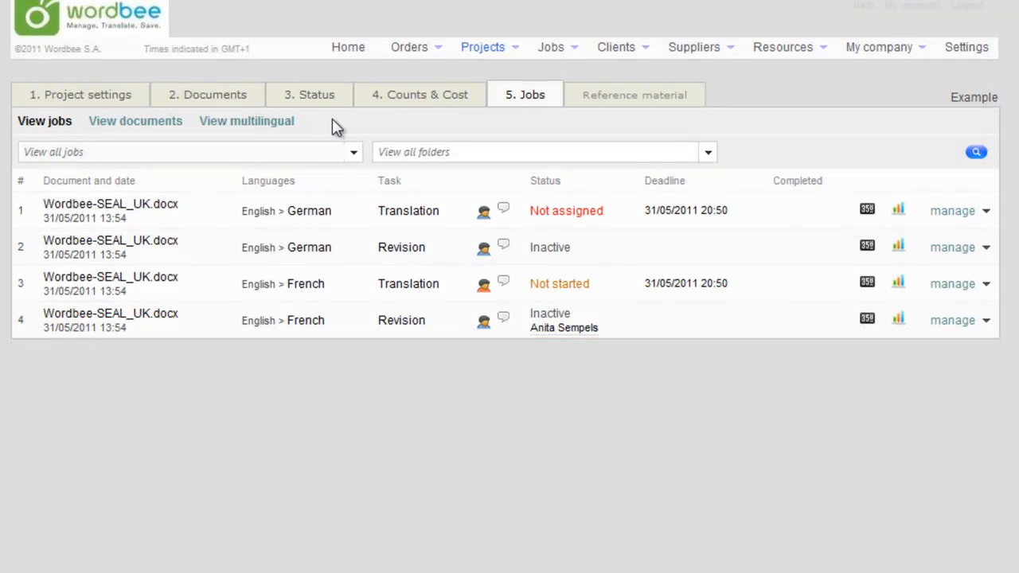
# Finalise the completed translation from the project's work status overview
pyautogui.click(326, 94)
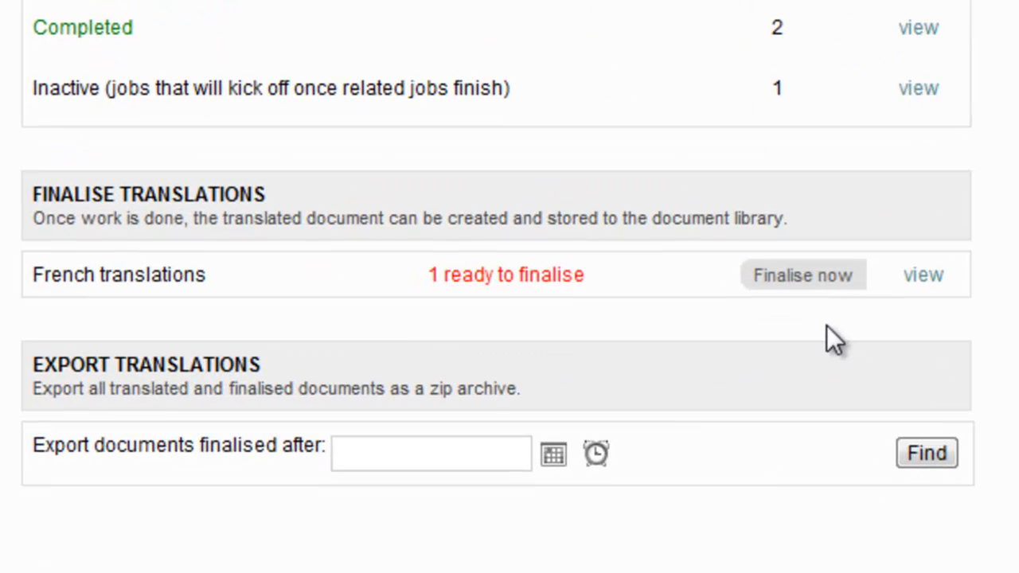
pyautogui.click(805, 276)
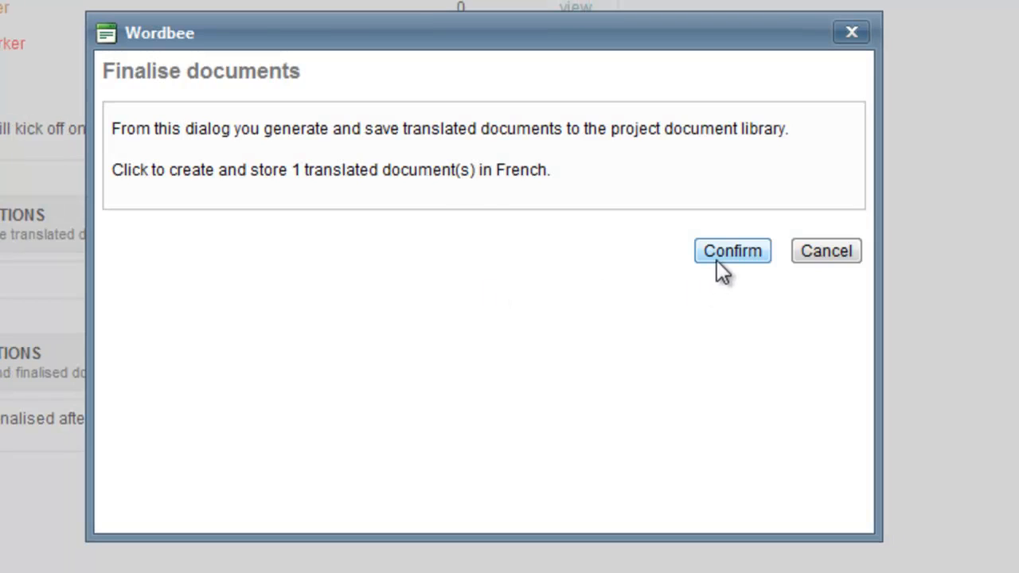
pyautogui.click(716, 260)
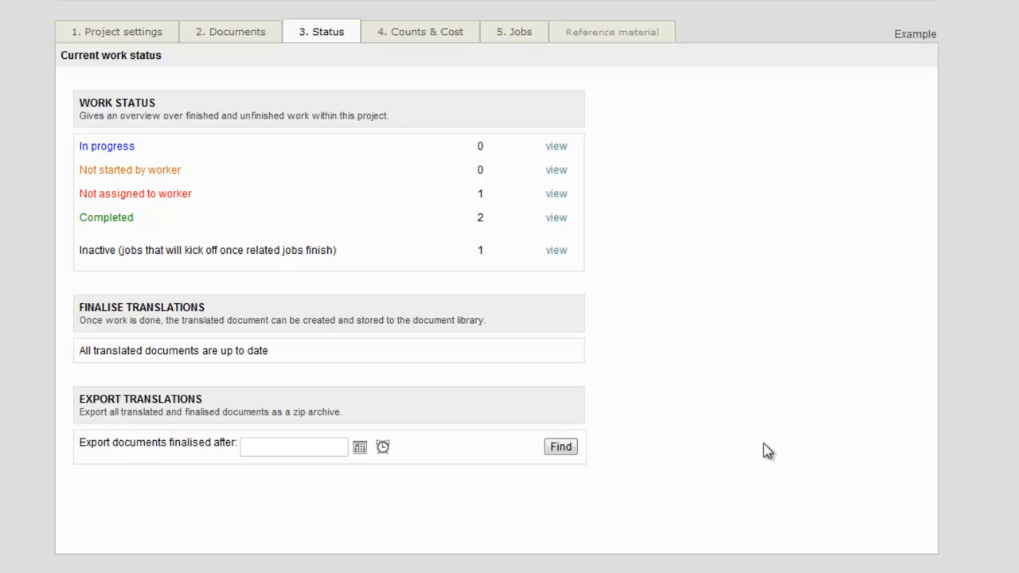
# Set the client cost of the English to French Wordbee-SEAL_UK.docx using Standard pricelist, EUR 0,17 translation and EUR 0,03 revision per word
pyautogui.click(431, 42)
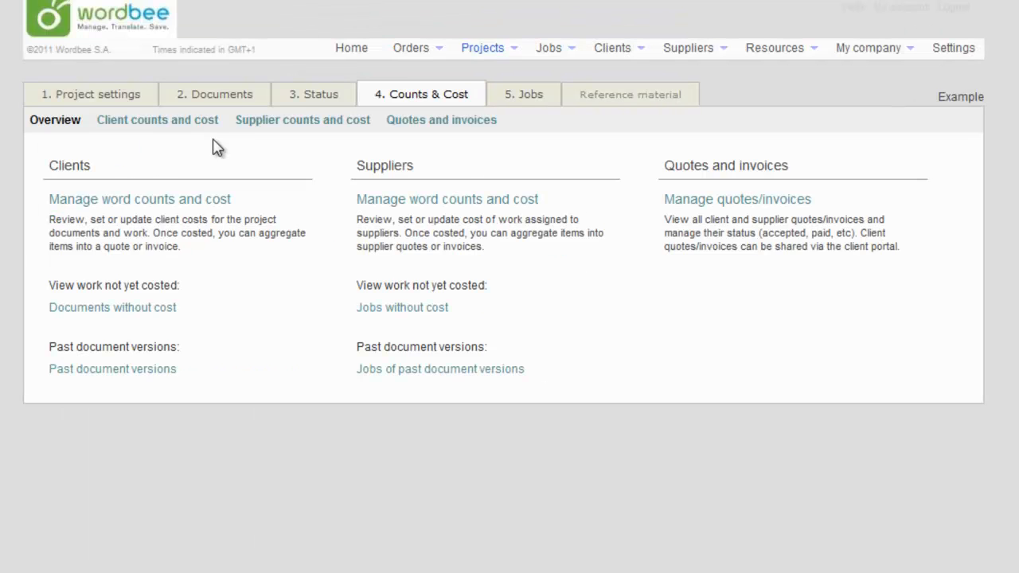
pyautogui.click(197, 125)
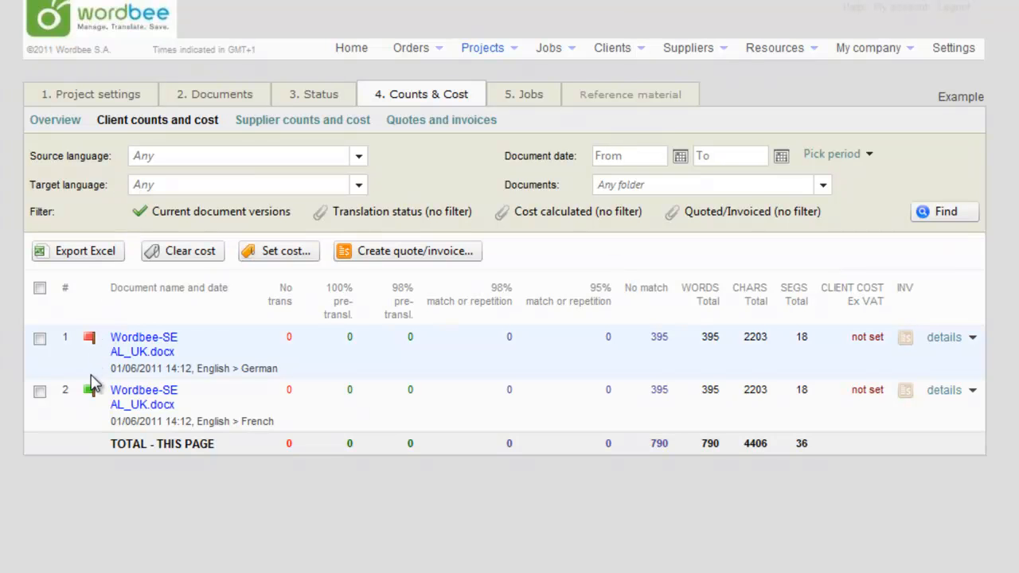
pyautogui.click(39, 391)
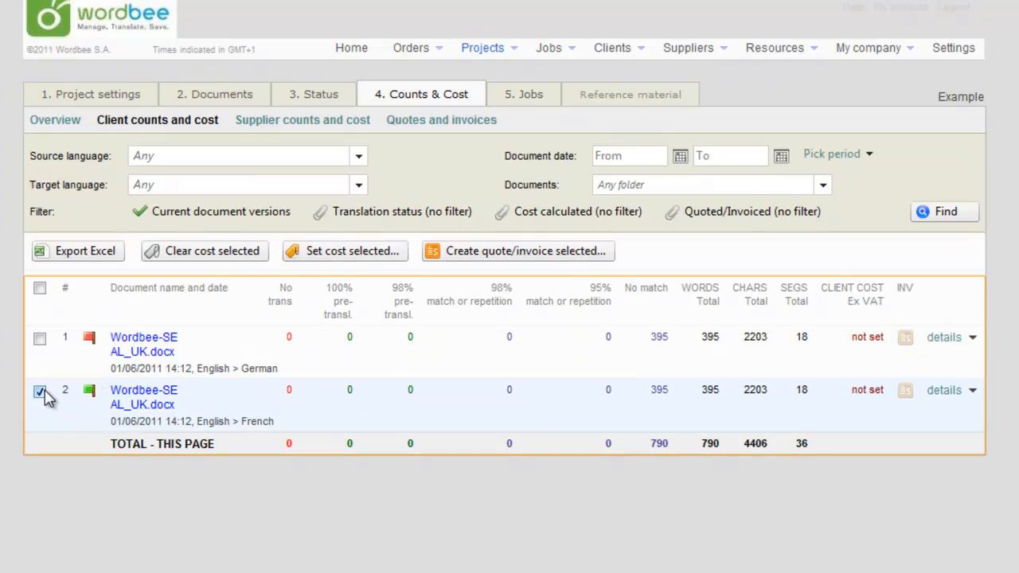
pyautogui.moveTo(87, 392)
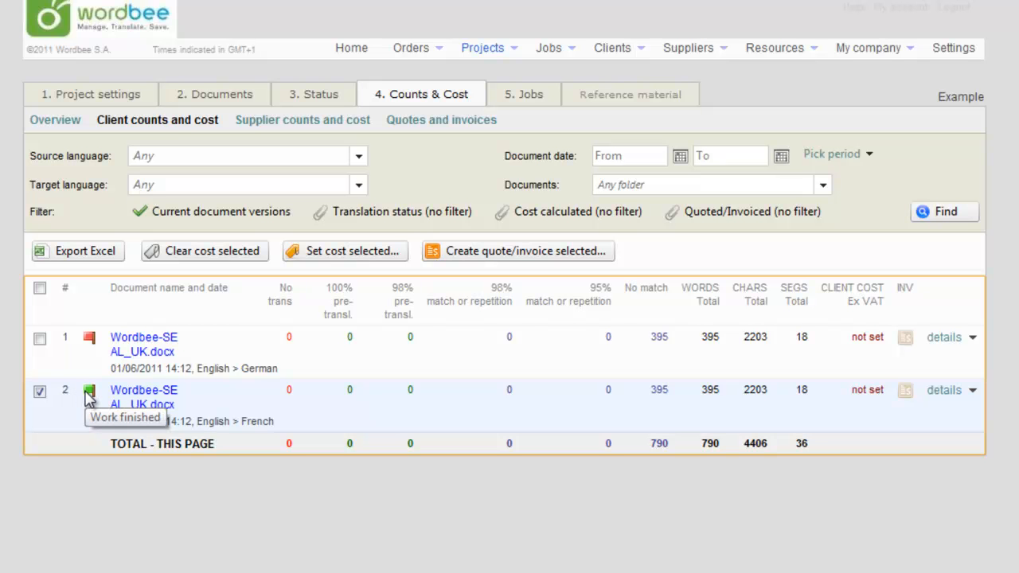
pyautogui.click(284, 257)
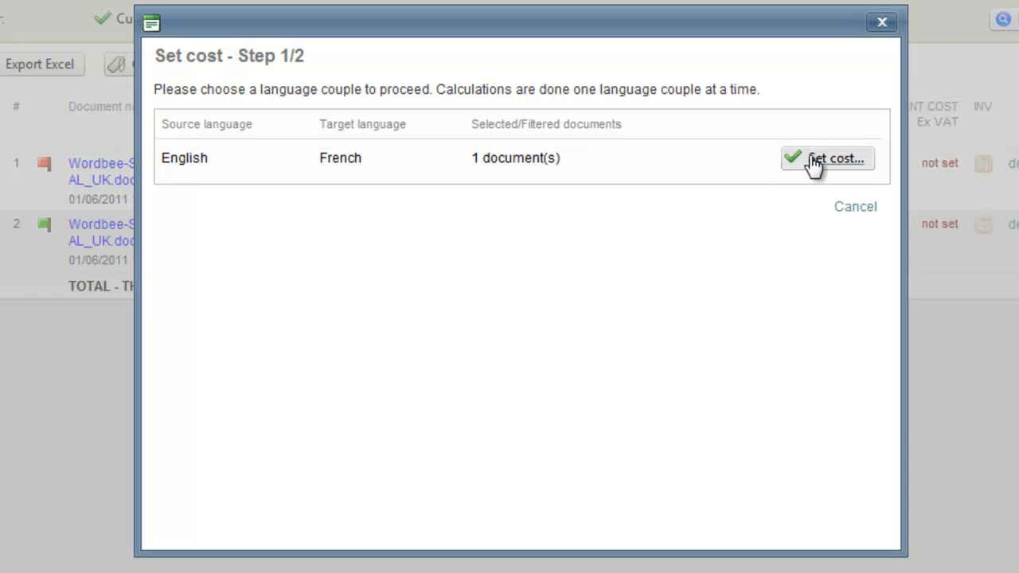
pyautogui.click(784, 243)
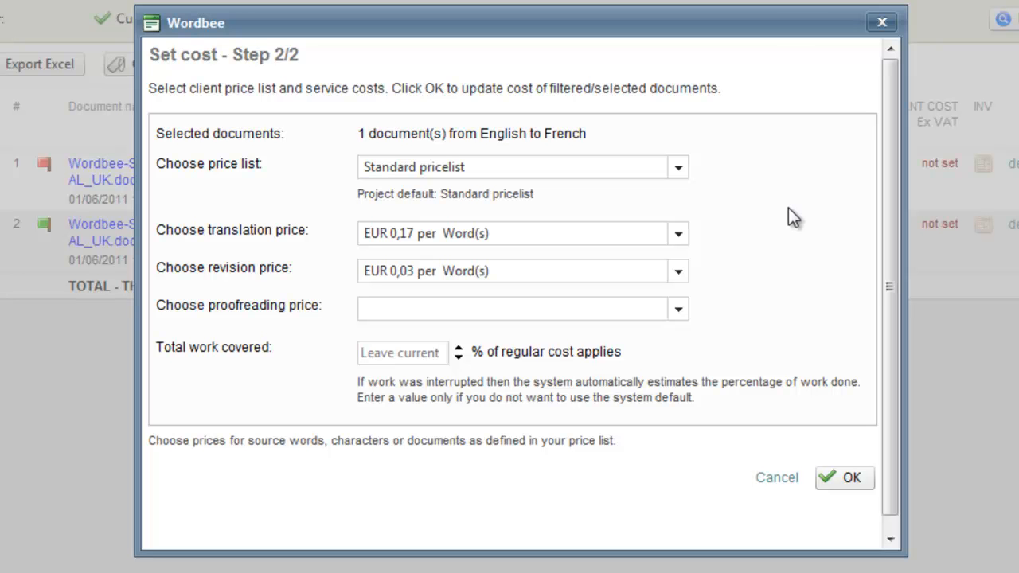
pyautogui.click(842, 471)
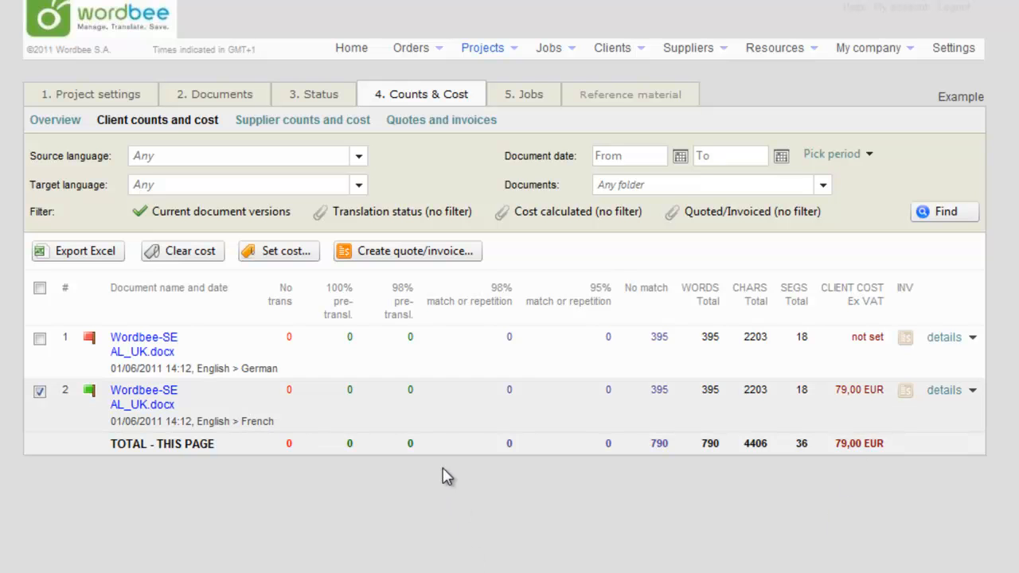
# Create a client invoice with reference Example for the selected French document, as Invoice Draft in Compact format
pyautogui.click(407, 256)
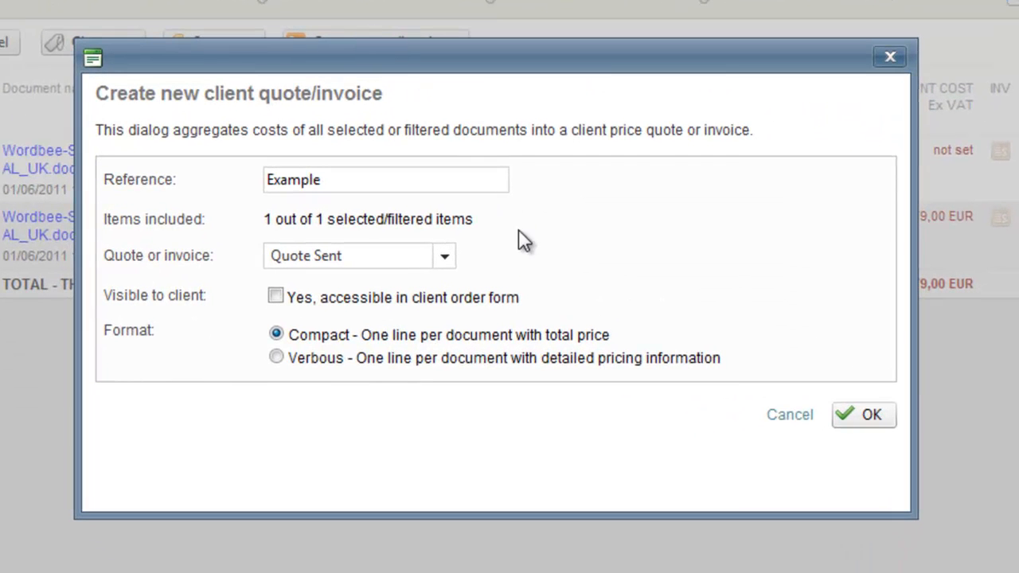
pyautogui.click(446, 255)
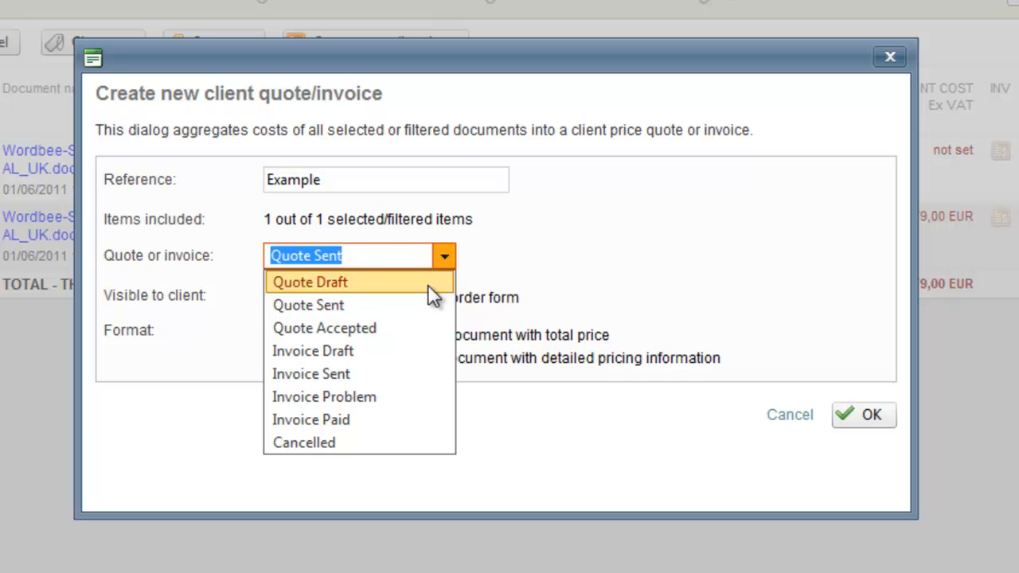
pyautogui.click(420, 351)
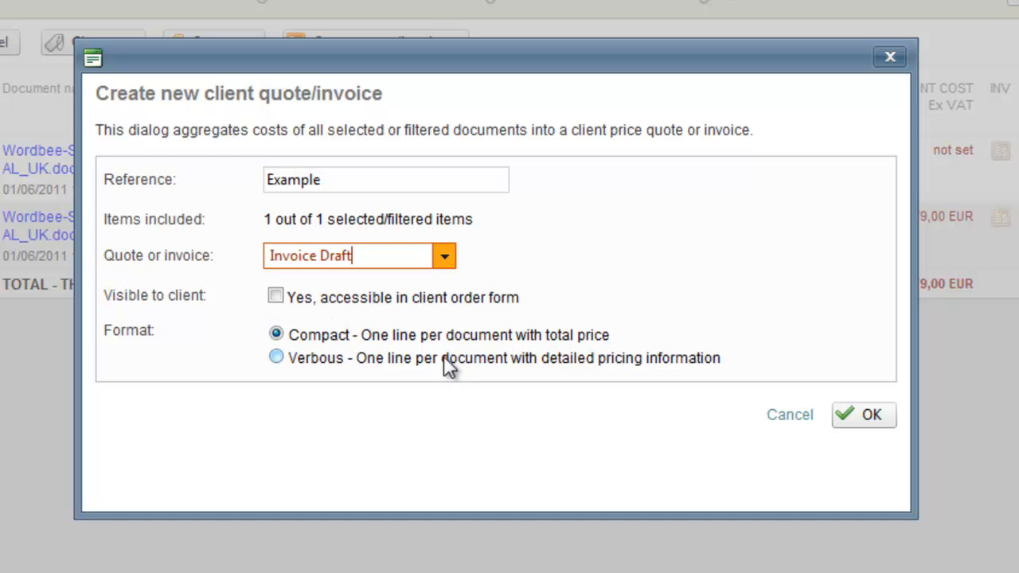
pyautogui.click(869, 415)
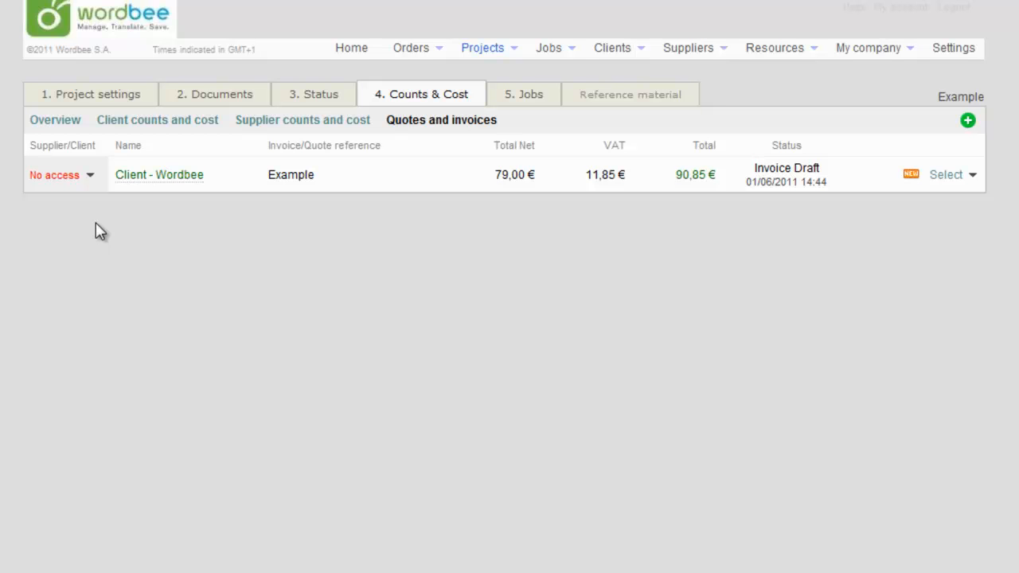
# Let the client view the Example invoice and change its status to Invoice Sent
pyautogui.click(90, 175)
pyautogui.click(126, 211)
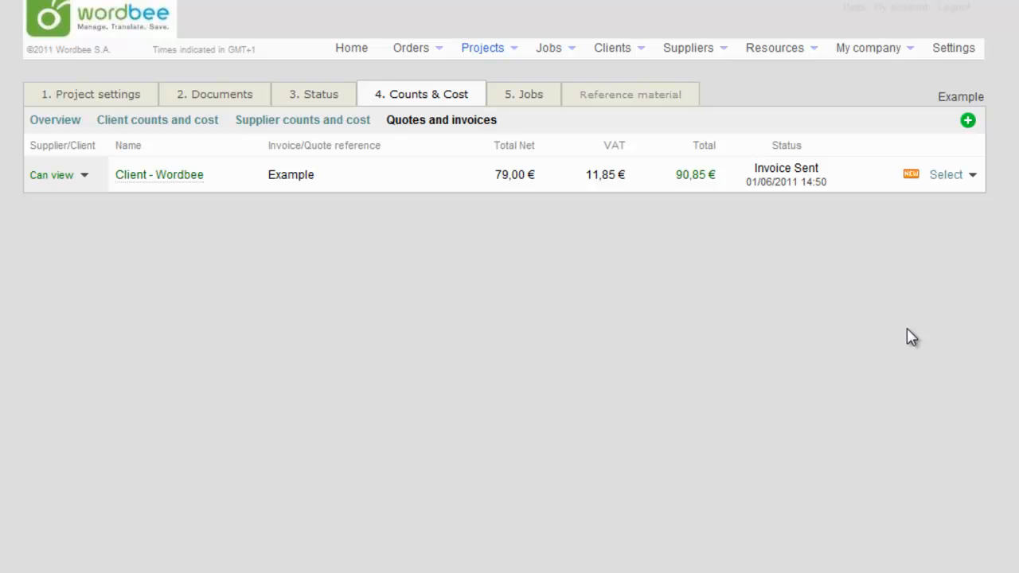
pyautogui.click(947, 179)
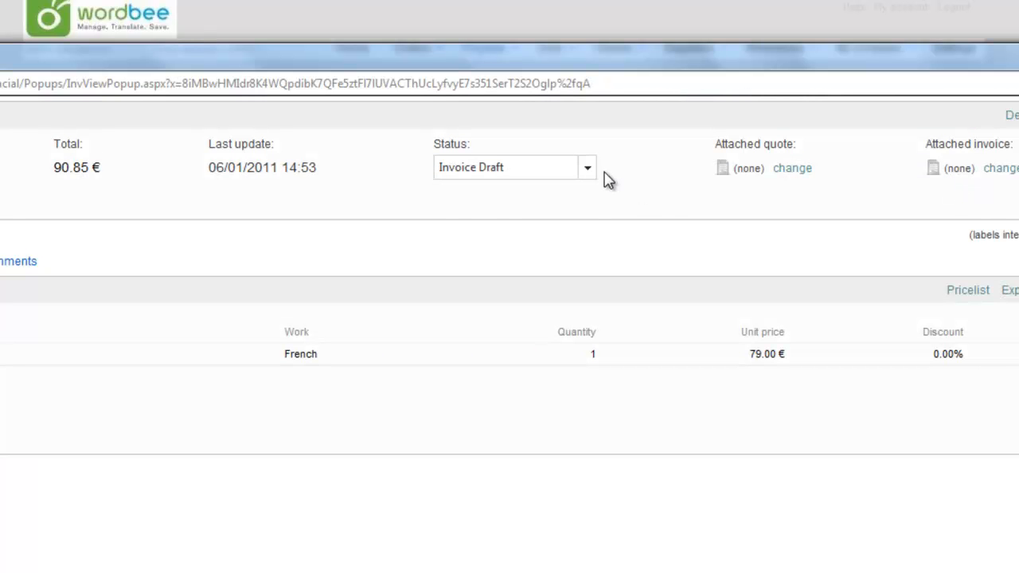
pyautogui.click(589, 169)
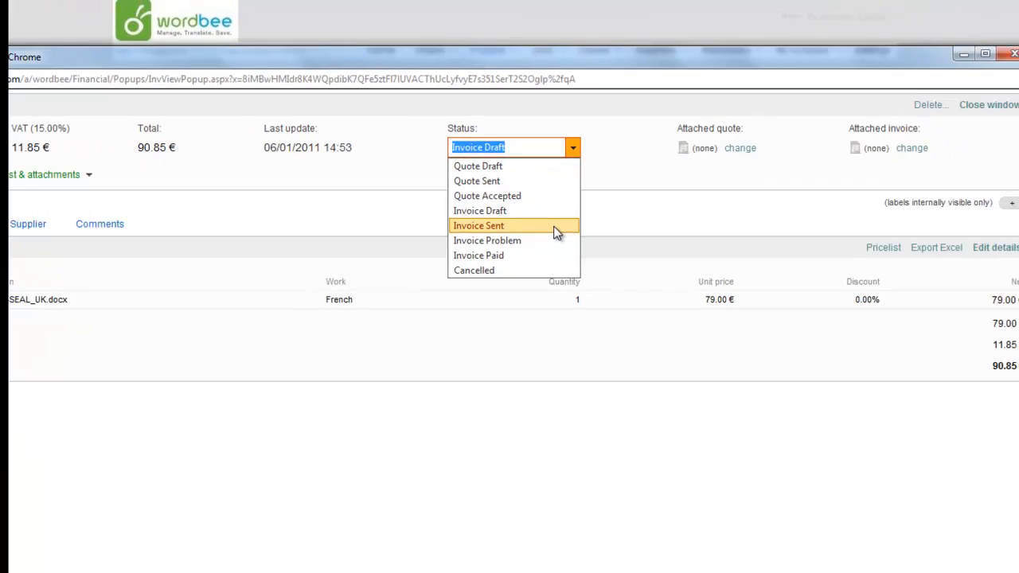
pyautogui.click(557, 263)
pyautogui.click(939, 101)
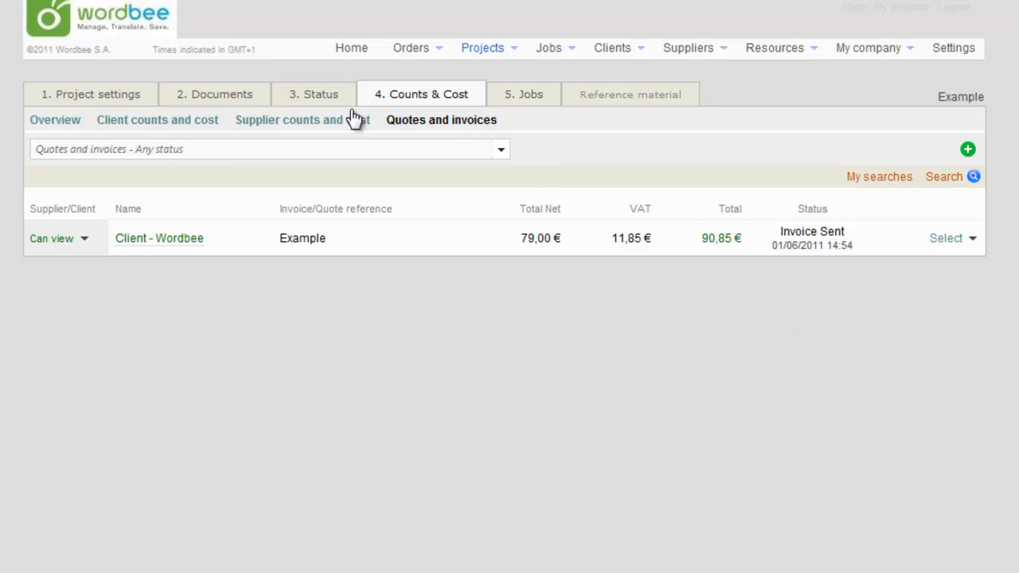
# Bring up the available actions for the translated Wordbee-SEAL_UK.docx in the project's French documents folder
pyautogui.click(219, 97)
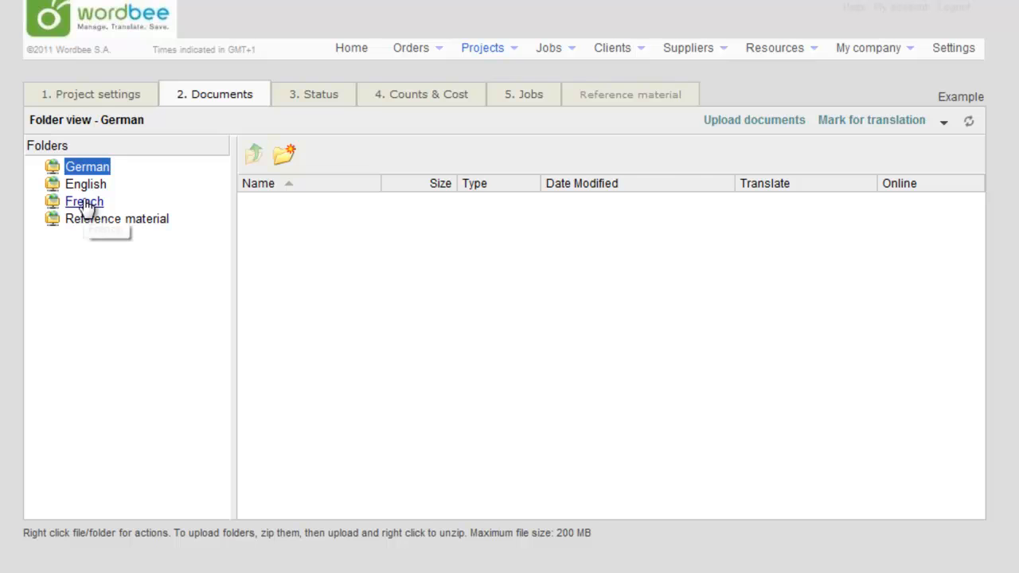
pyautogui.click(91, 203)
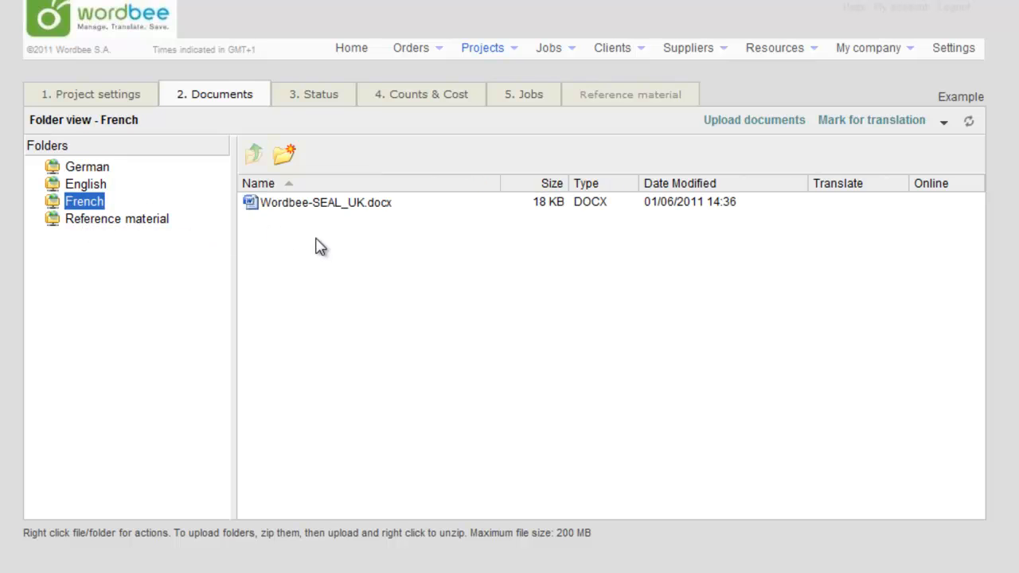
pyautogui.rightClick(394, 204)
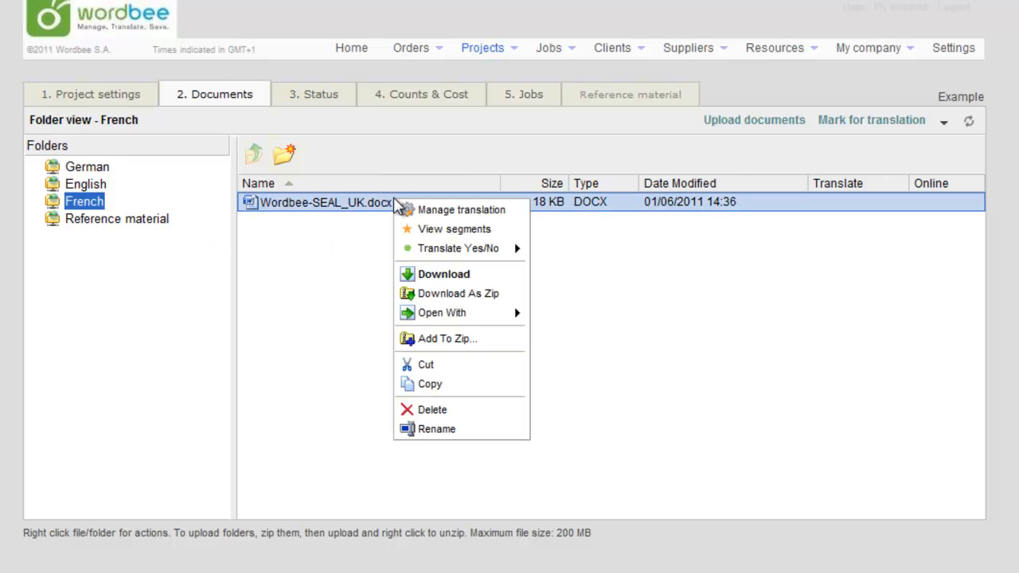